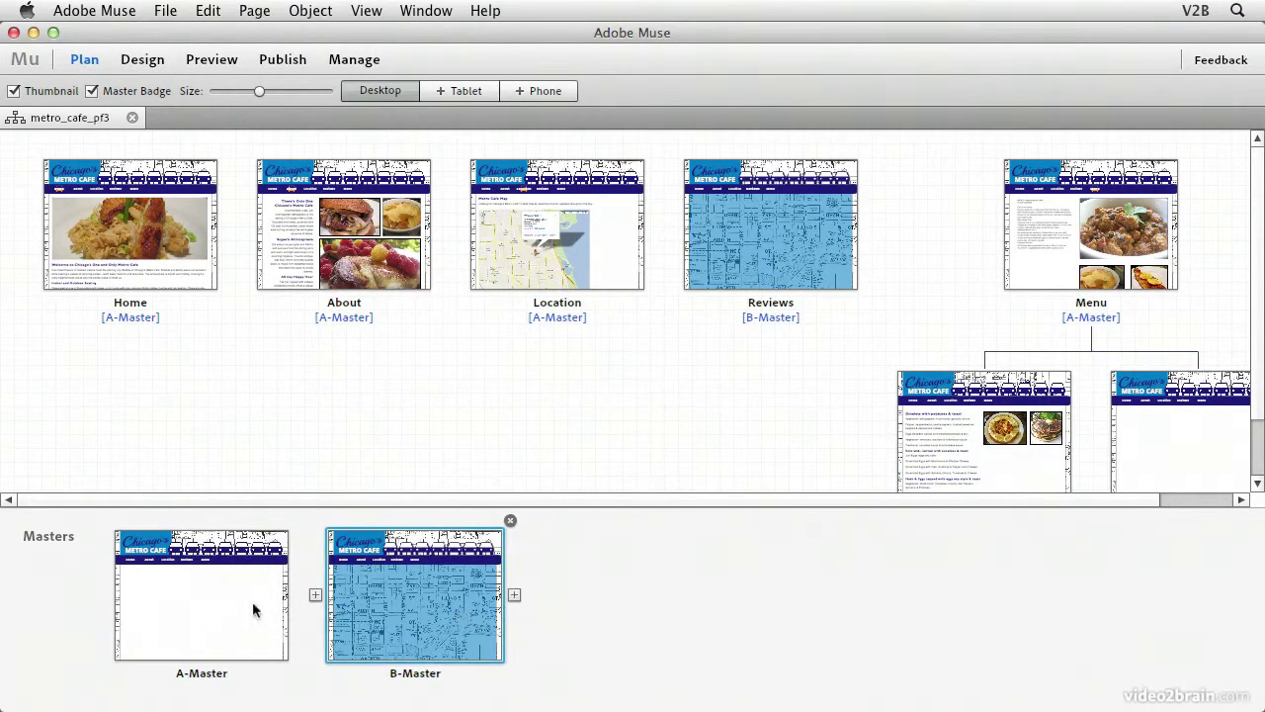
Step: Select the A-Master thumbnail in the Masters area of Plan view
mouse_move(212, 602)
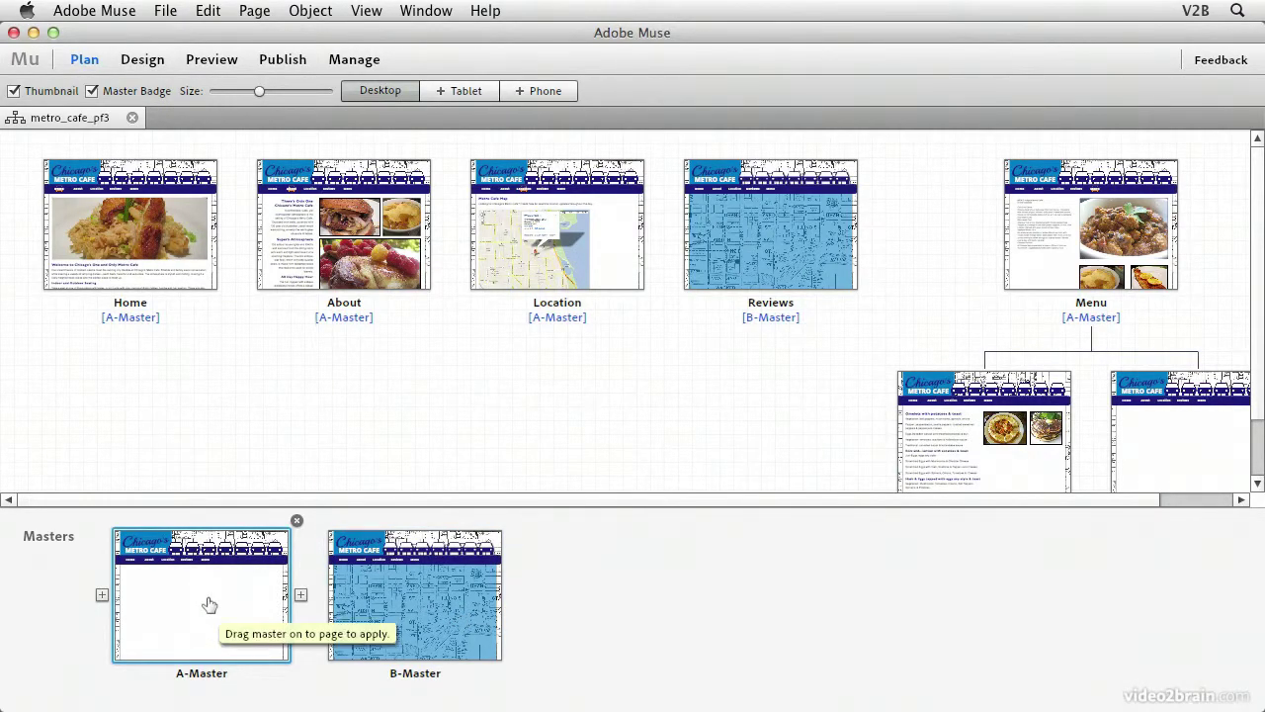
drag(210, 605, 209, 605)
Step: Open A-Master in Design view and select the Chicago's script text frame
double_click(205, 599)
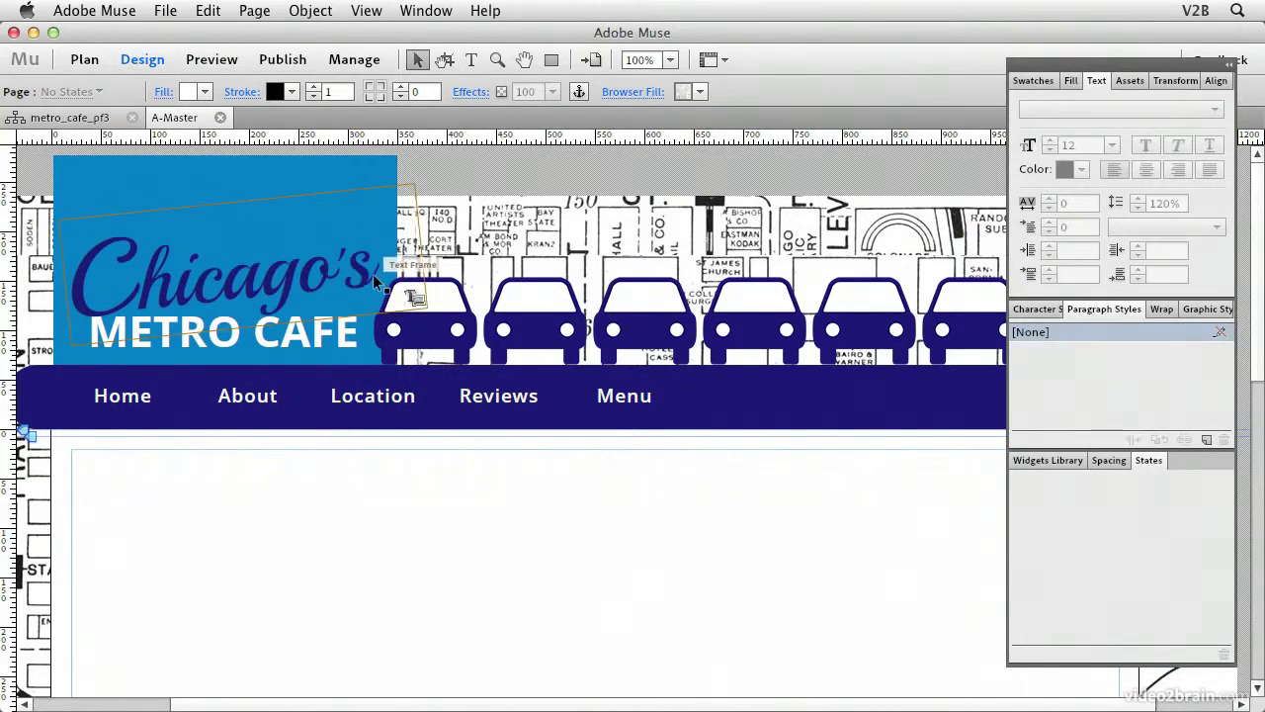
click(237, 283)
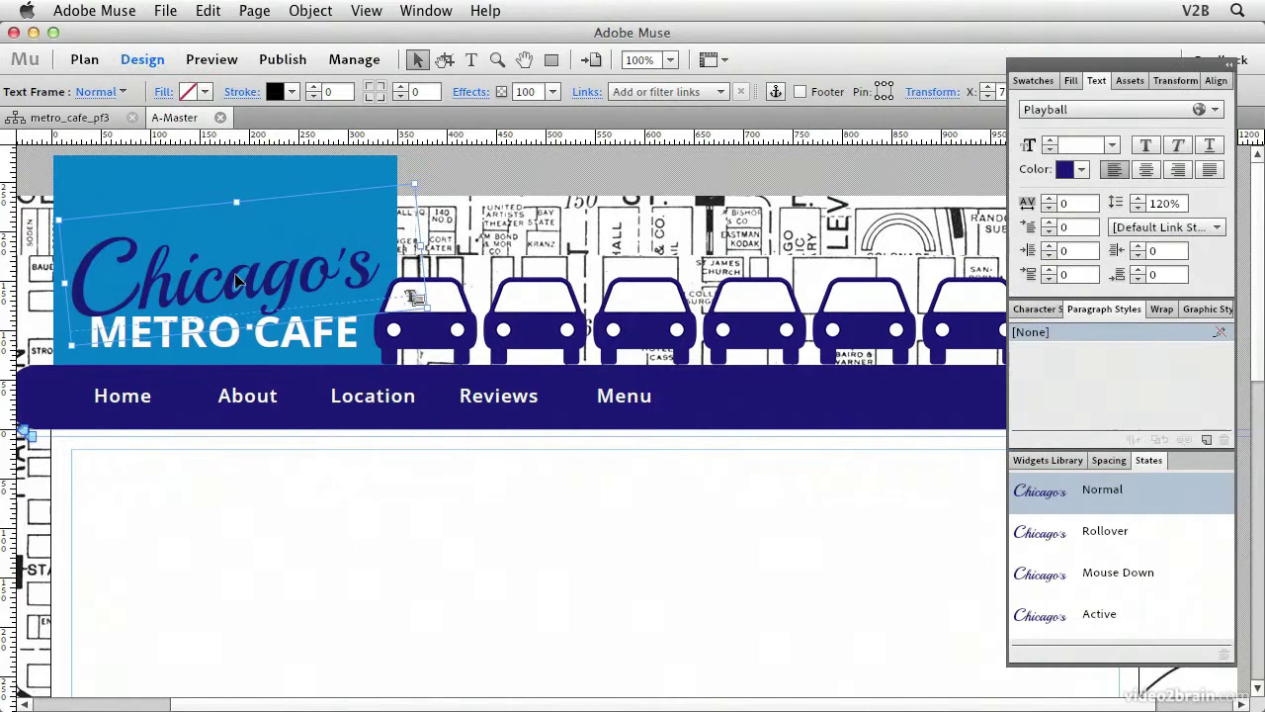
Step: Turn on a drop shadow for Chicago's with distance 5, blur 5 and opacity 67
click(471, 92)
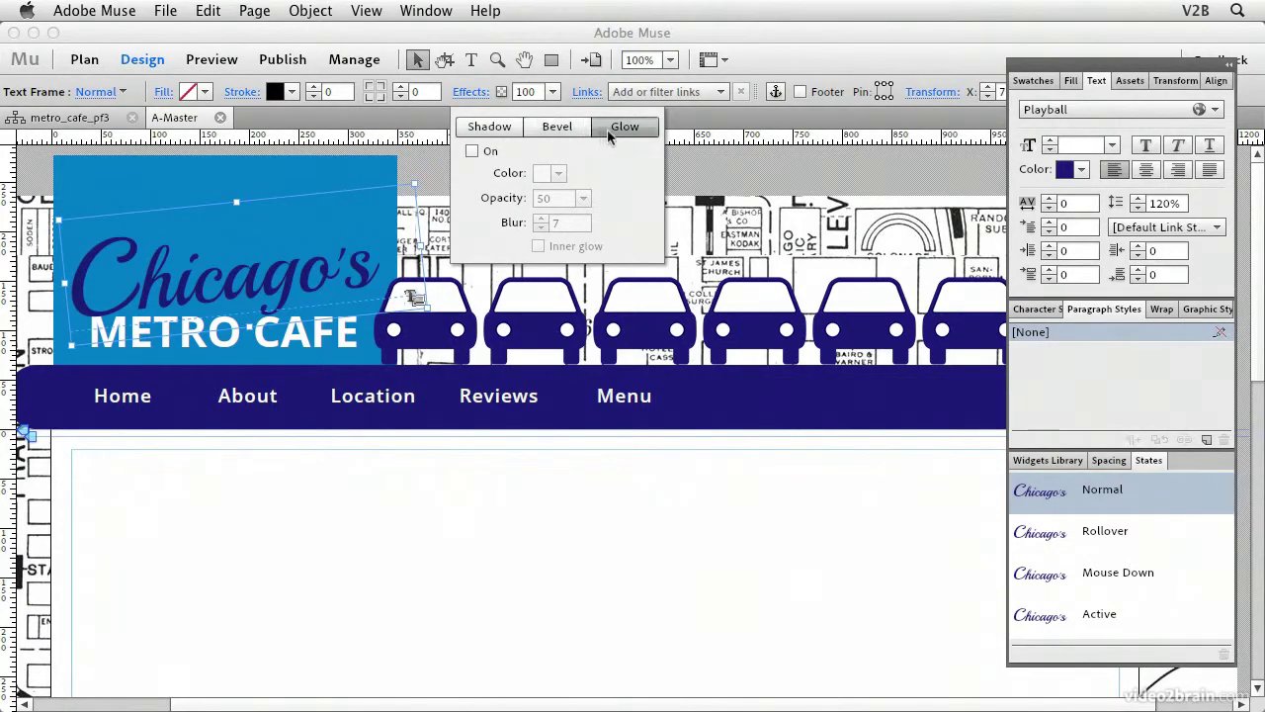
click(497, 129)
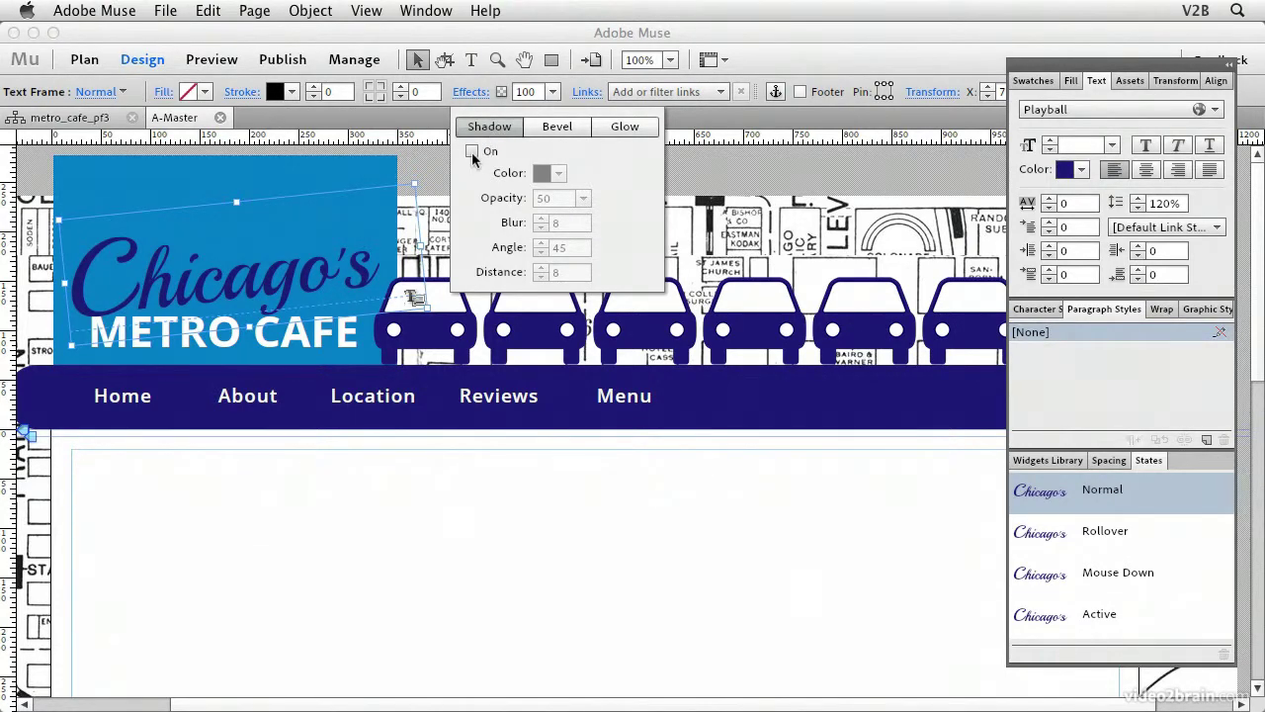
click(473, 153)
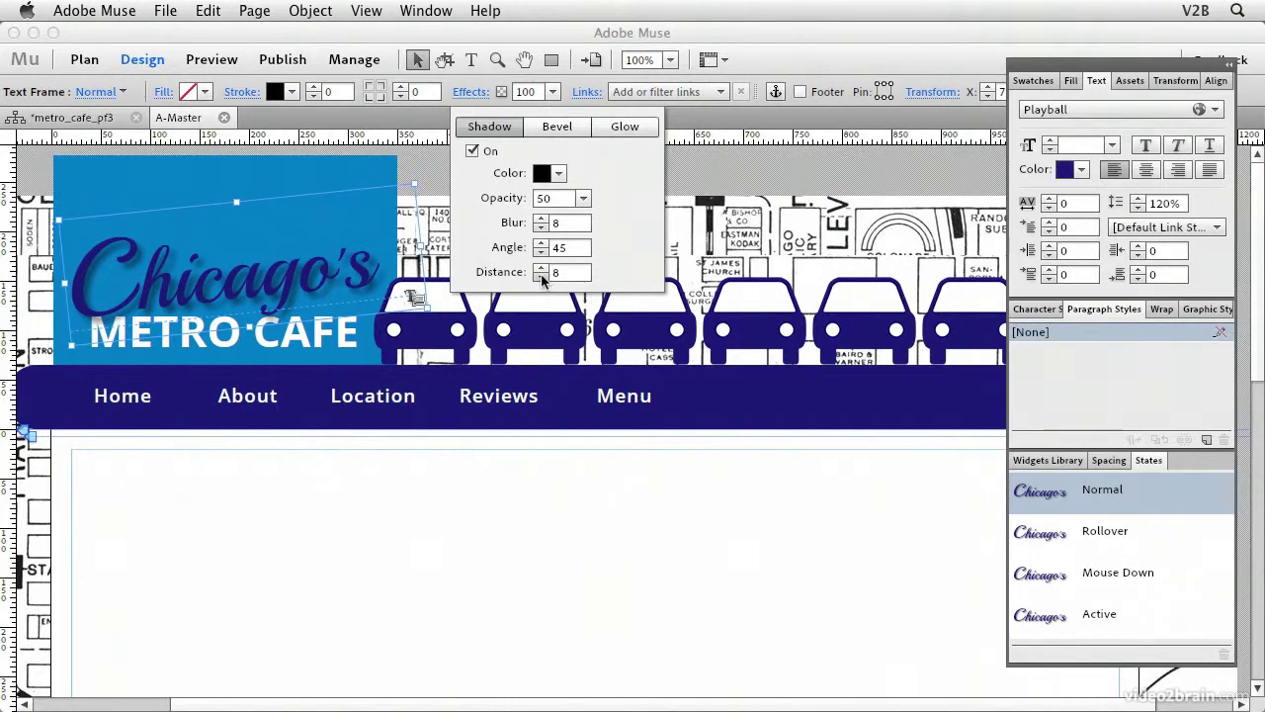
click(541, 278)
click(541, 278)
click(540, 278)
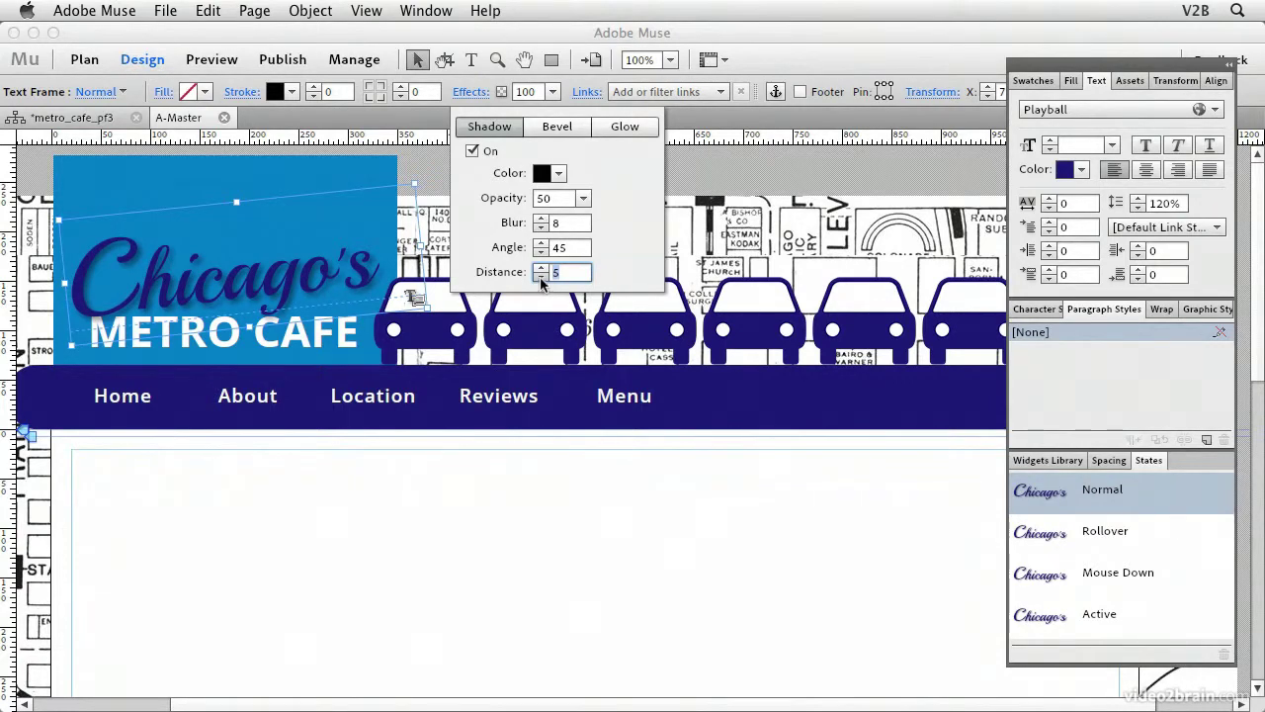
click(541, 228)
click(540, 228)
click(541, 228)
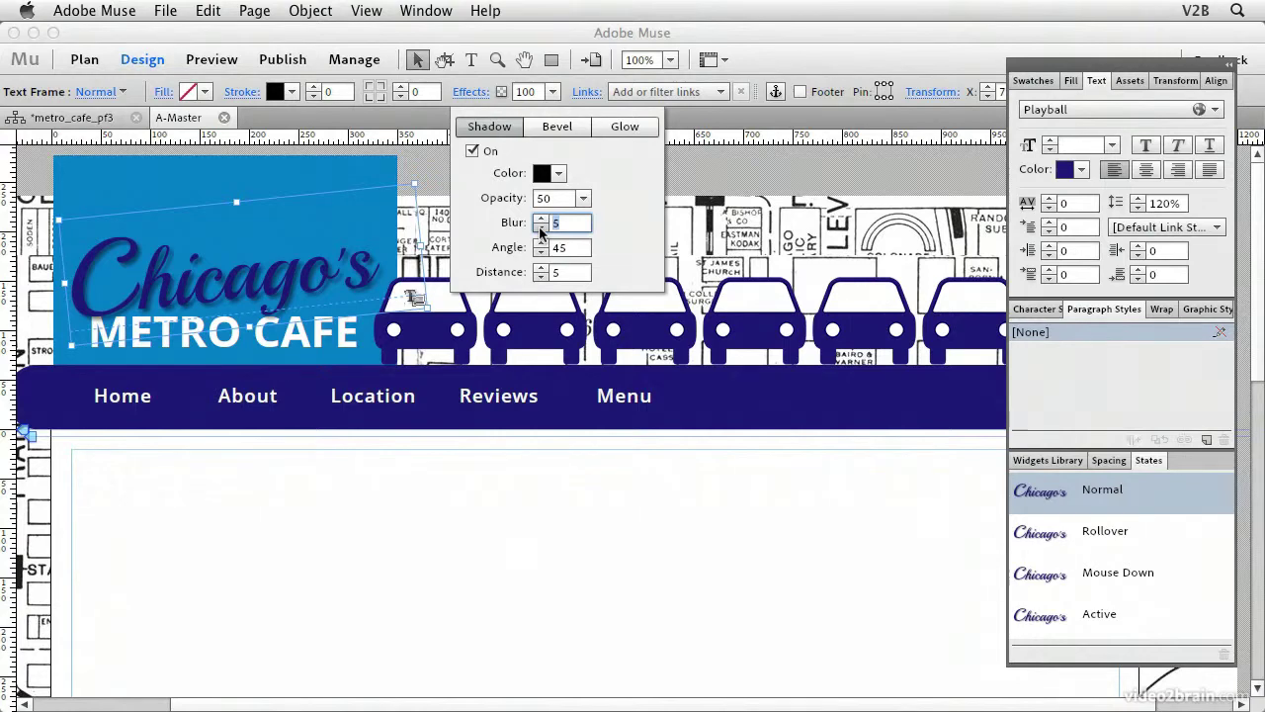
click(584, 197)
mouse_move(589, 222)
mouse_down()
mouse_move(612, 219)
mouse_move(603, 226)
mouse_up()
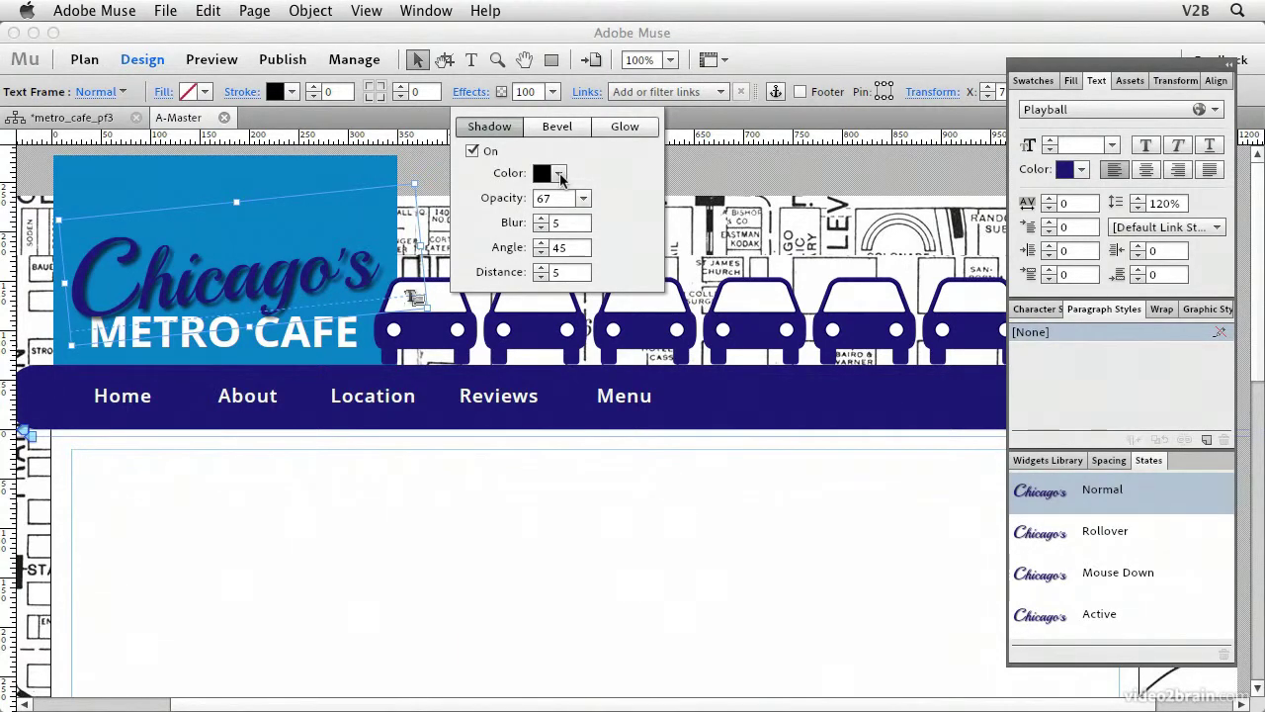
Step: After trying blue and yellow, set the shadow colour to white (FFFFFF)
click(559, 174)
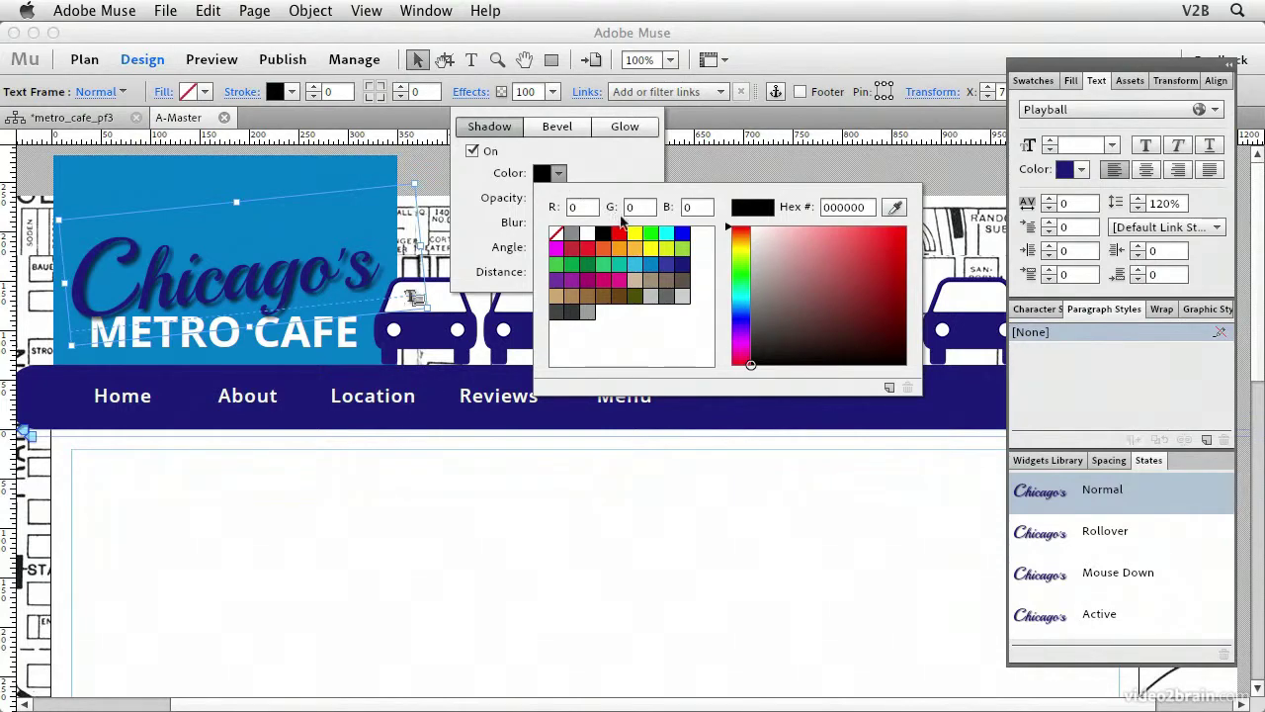
click(682, 234)
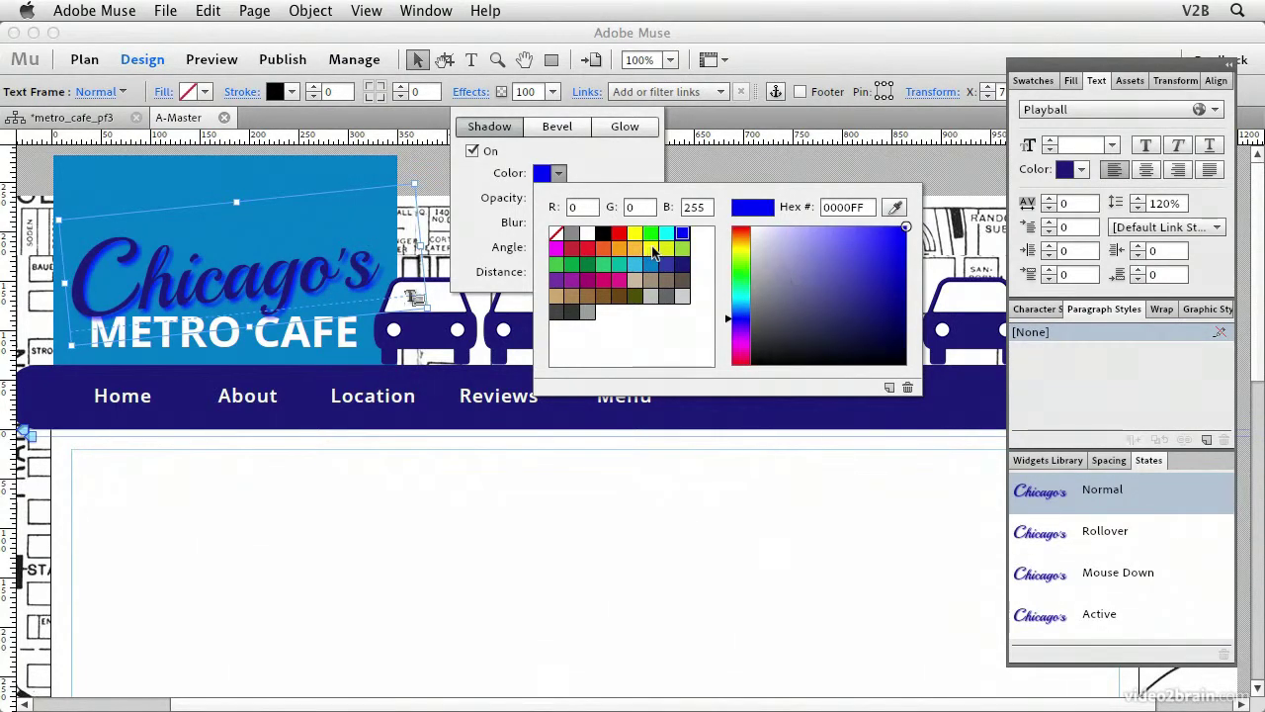
click(651, 248)
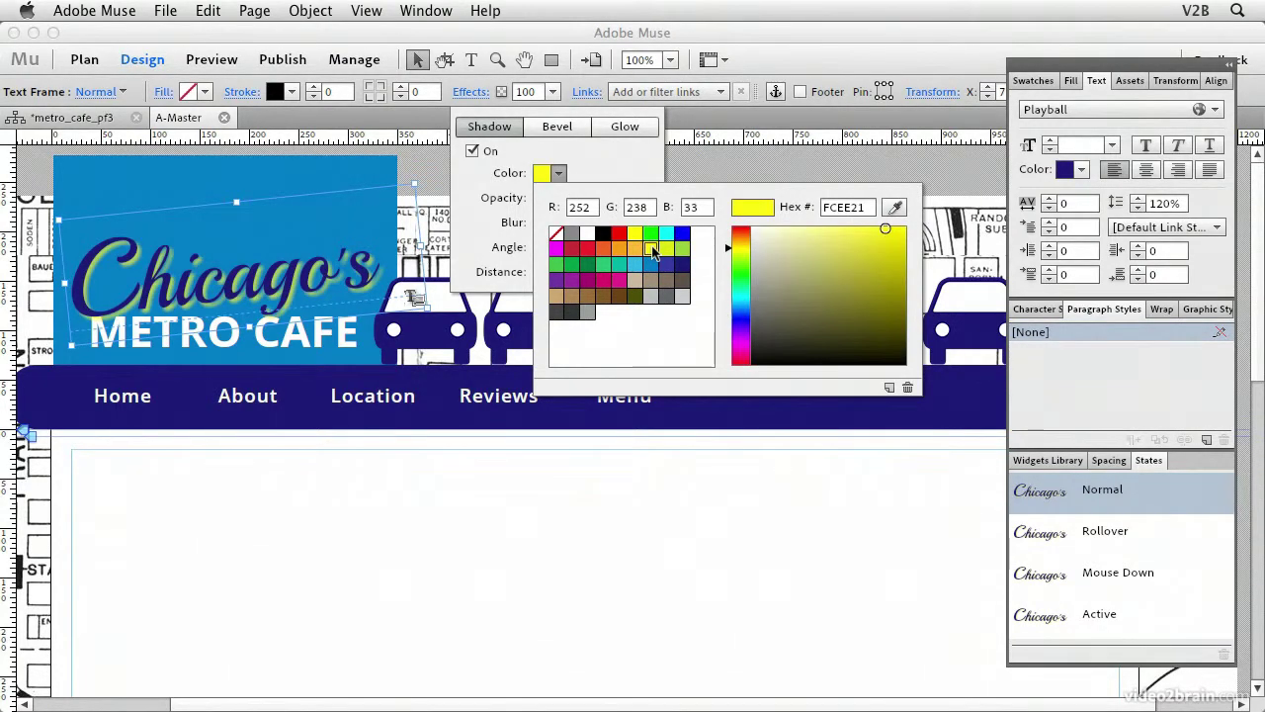
click(587, 235)
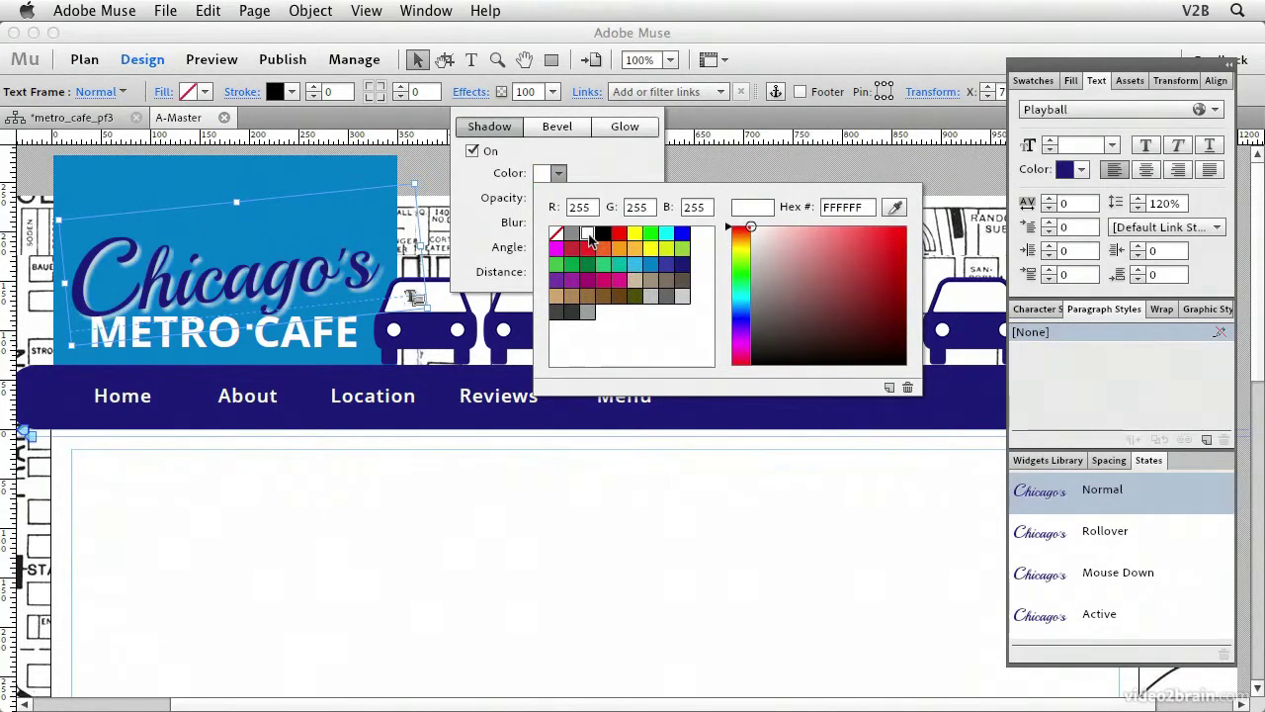
click(592, 170)
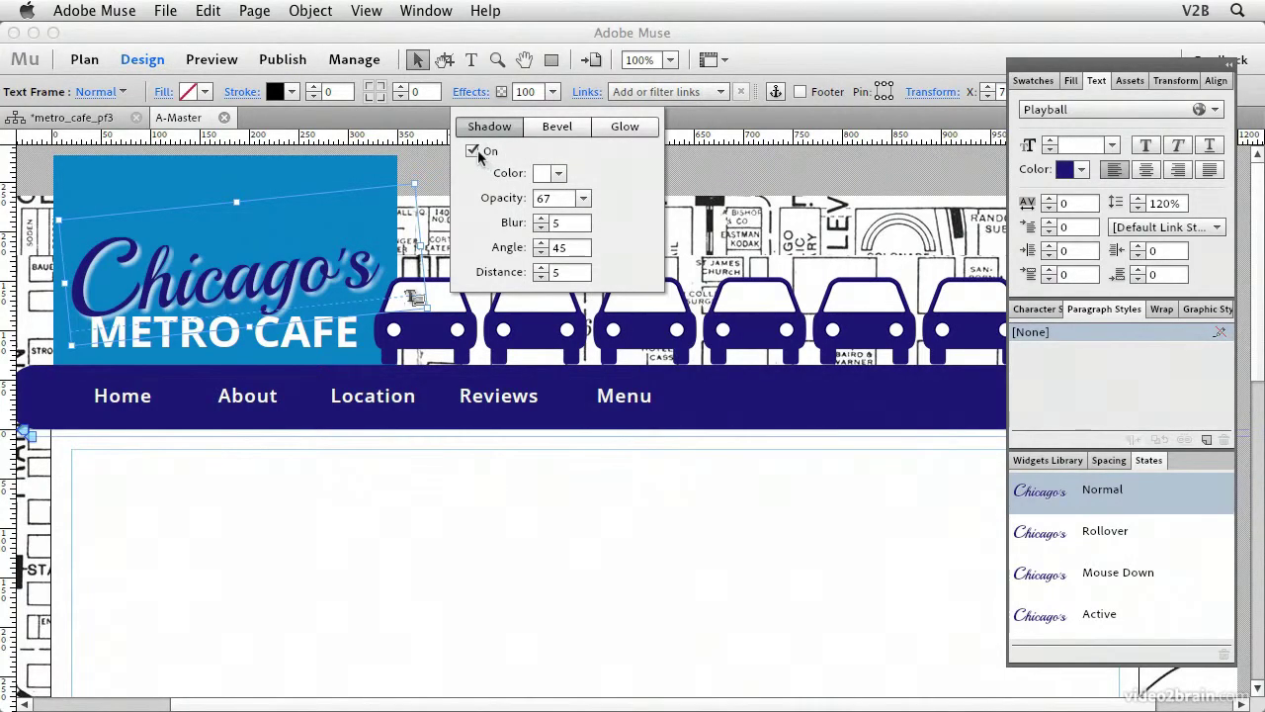
Step: Switch off the drop shadow and turn on a bevel for the Chicago's text
click(473, 152)
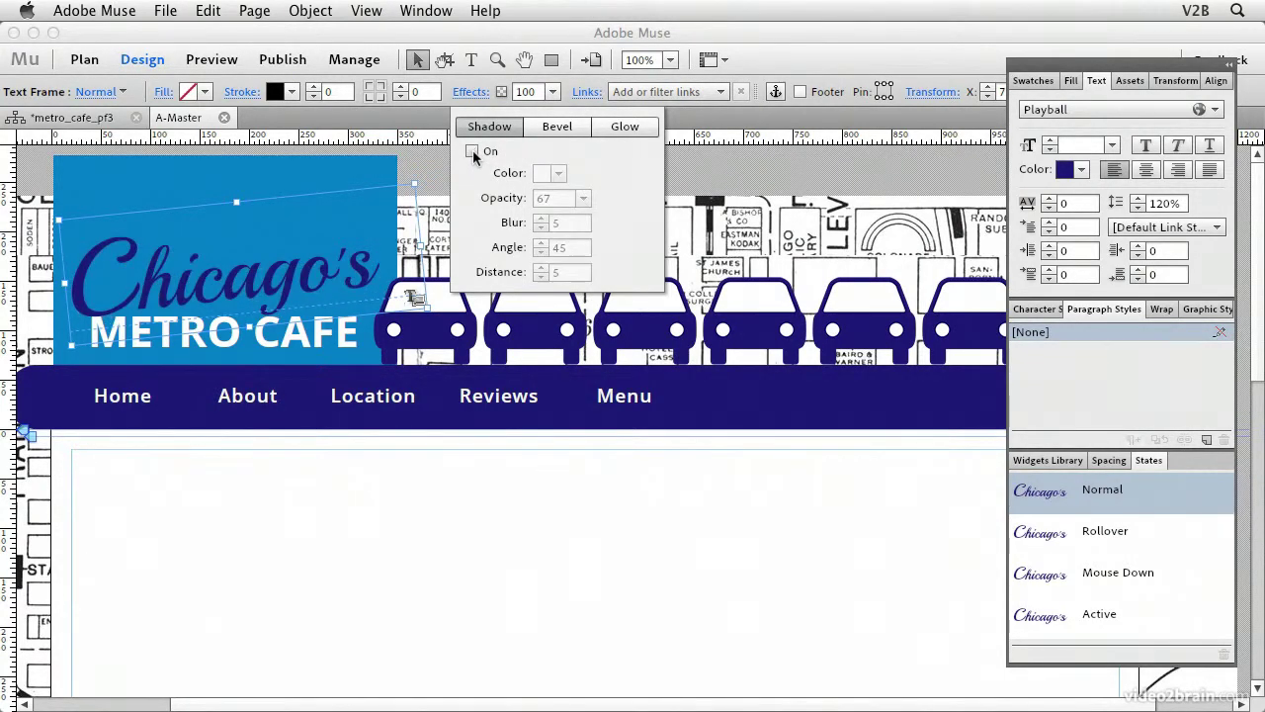
click(553, 135)
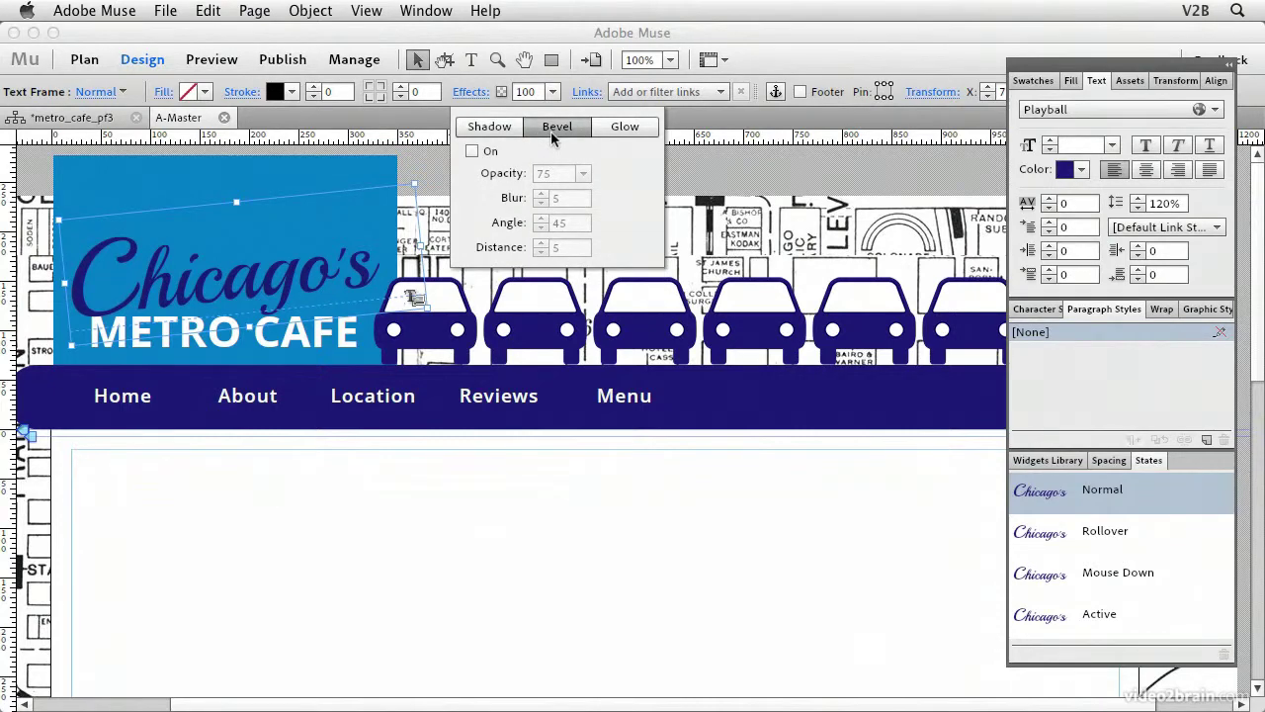
click(474, 153)
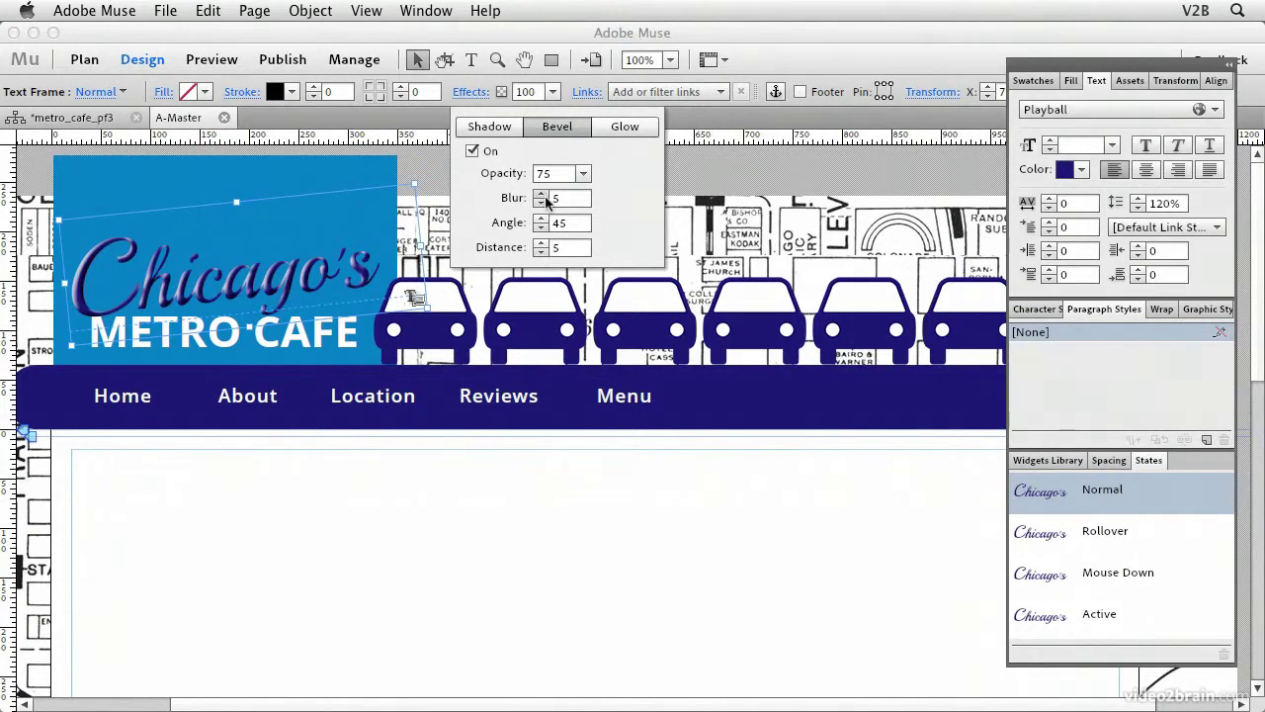
Step: Set the bevel distance to 3, opacity to 90 and blur to 4
click(541, 252)
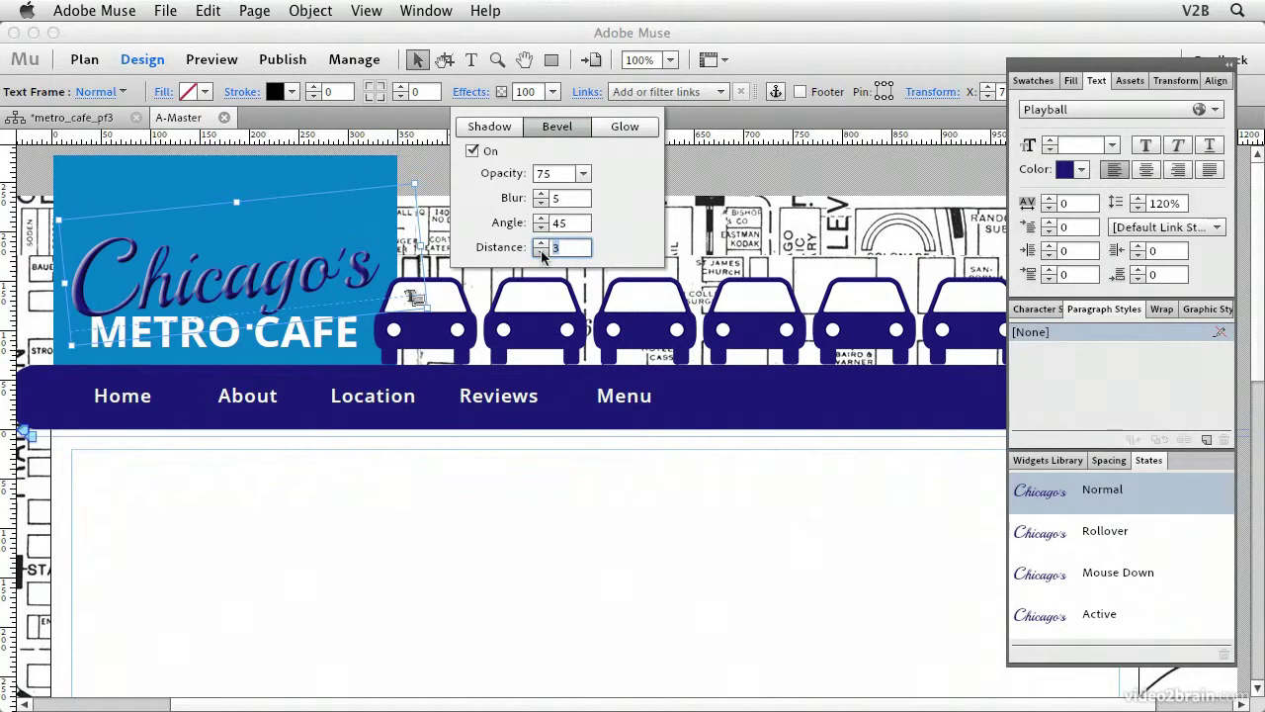
click(540, 252)
click(583, 174)
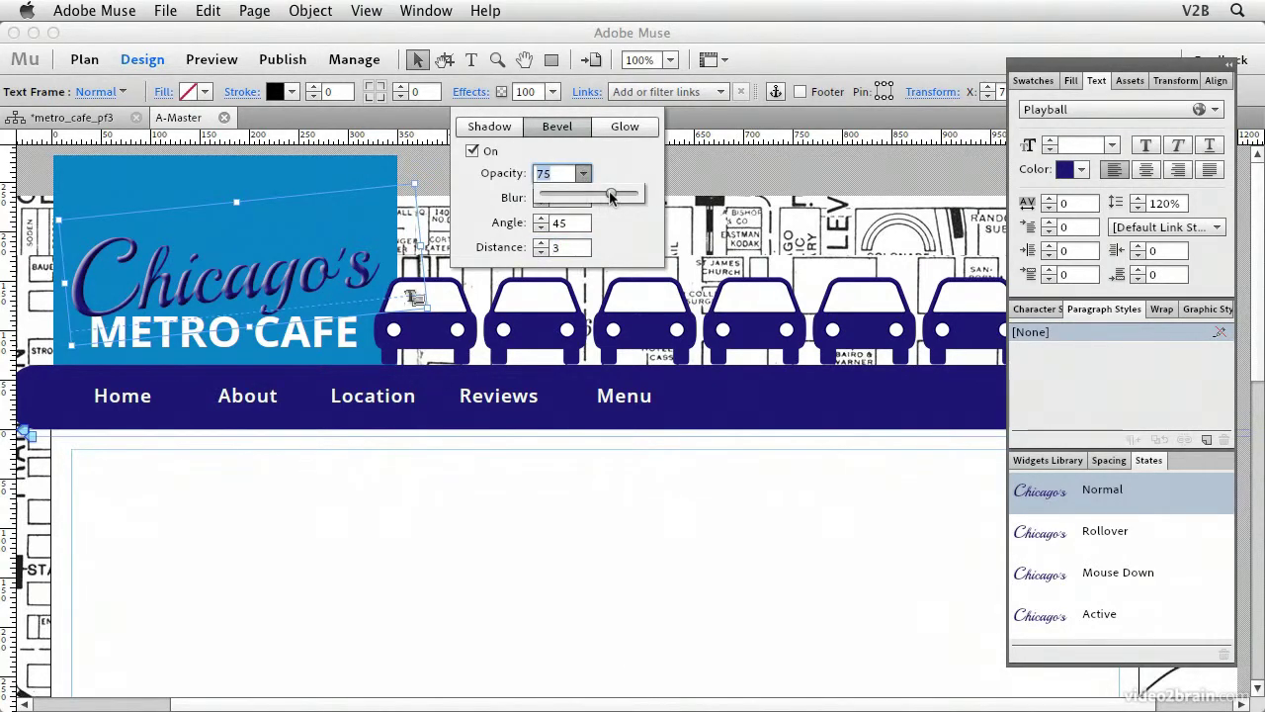
drag(611, 194, 625, 194)
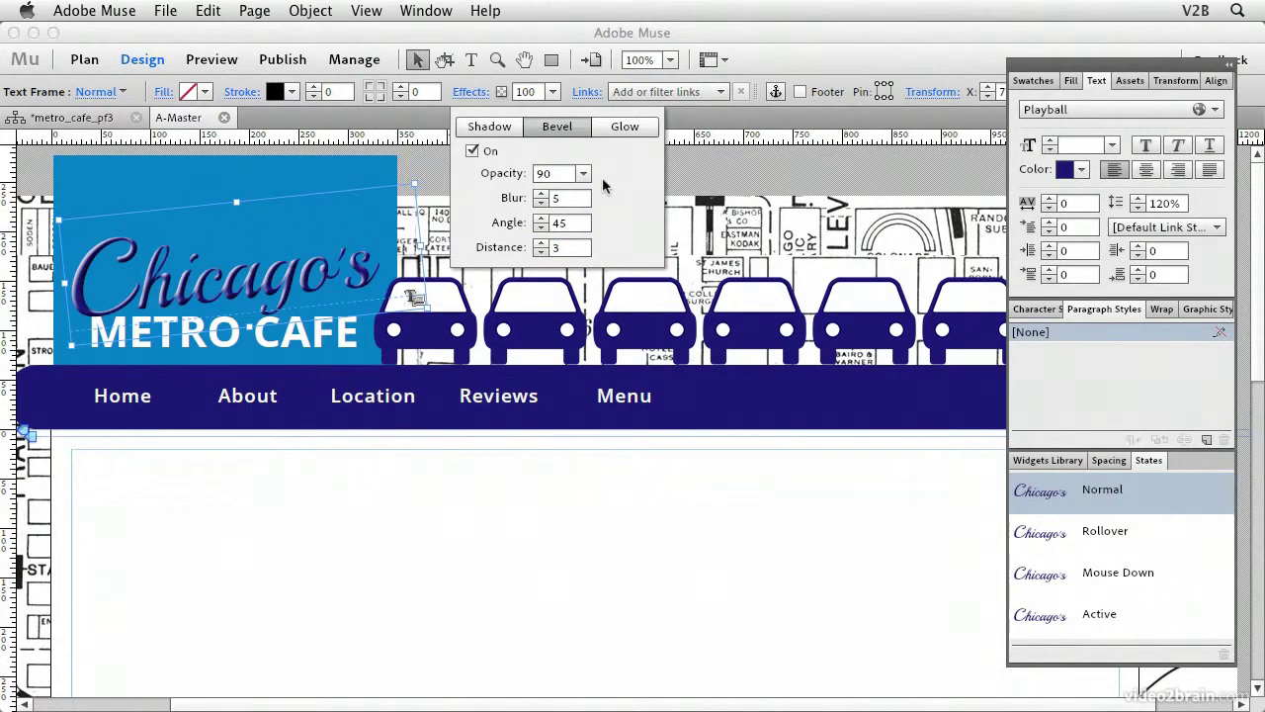
click(541, 203)
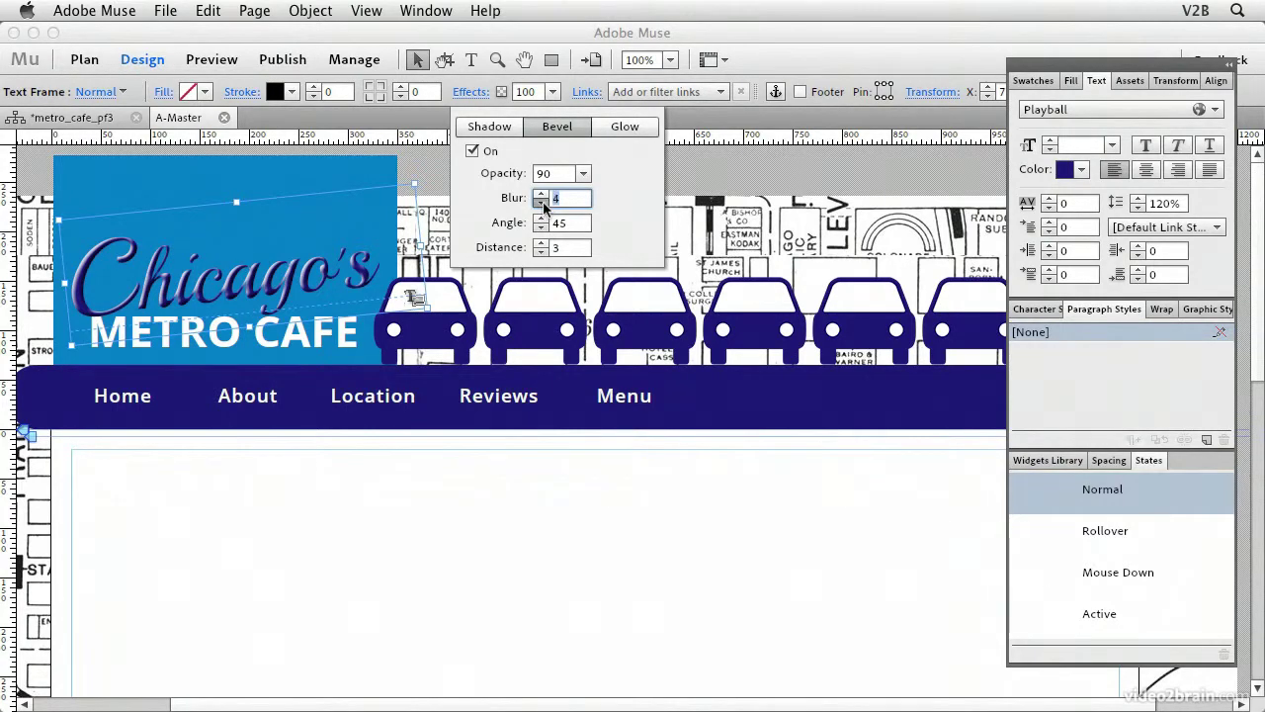
click(541, 203)
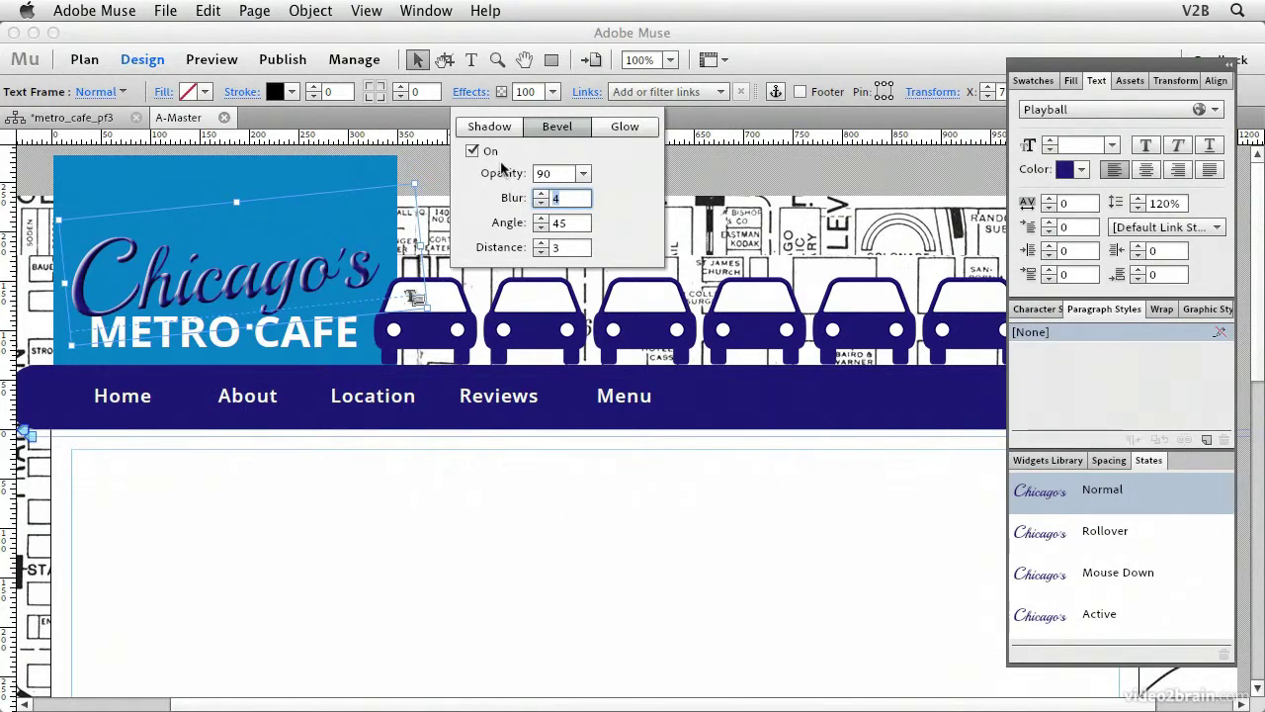
Step: Switch off the bevel and turn on a glow around the Chicago's text
click(473, 151)
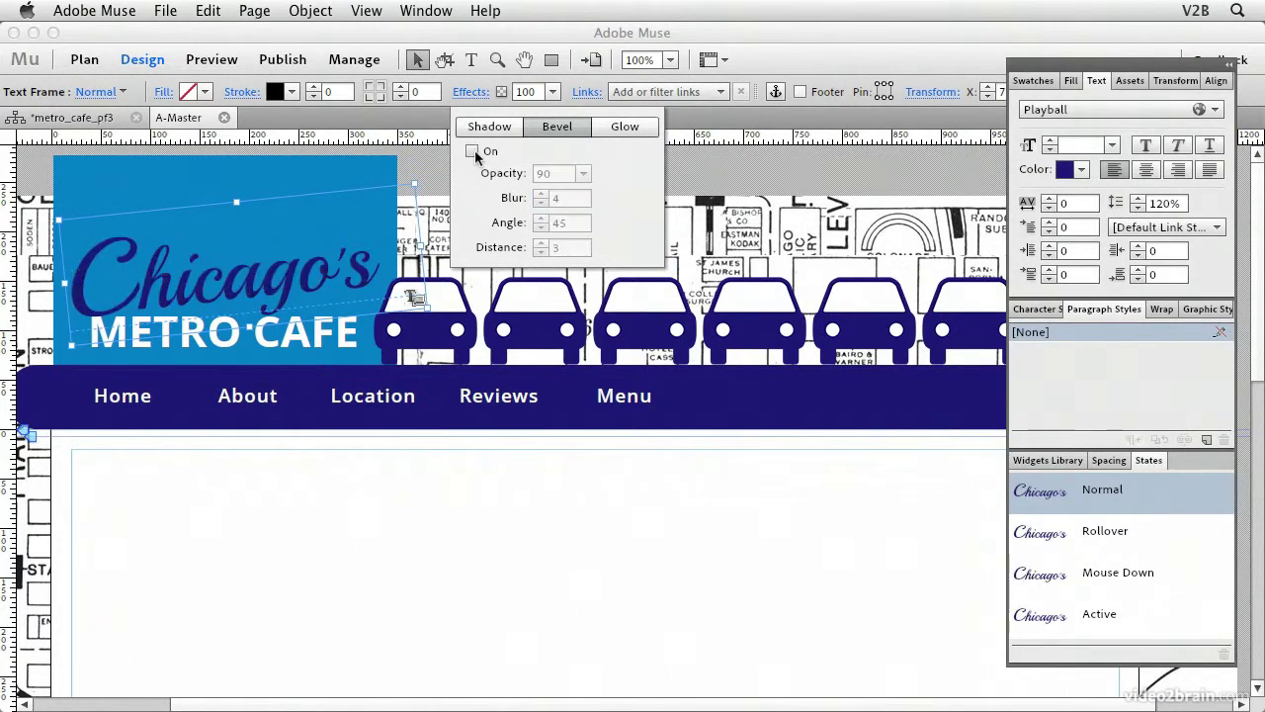
click(616, 133)
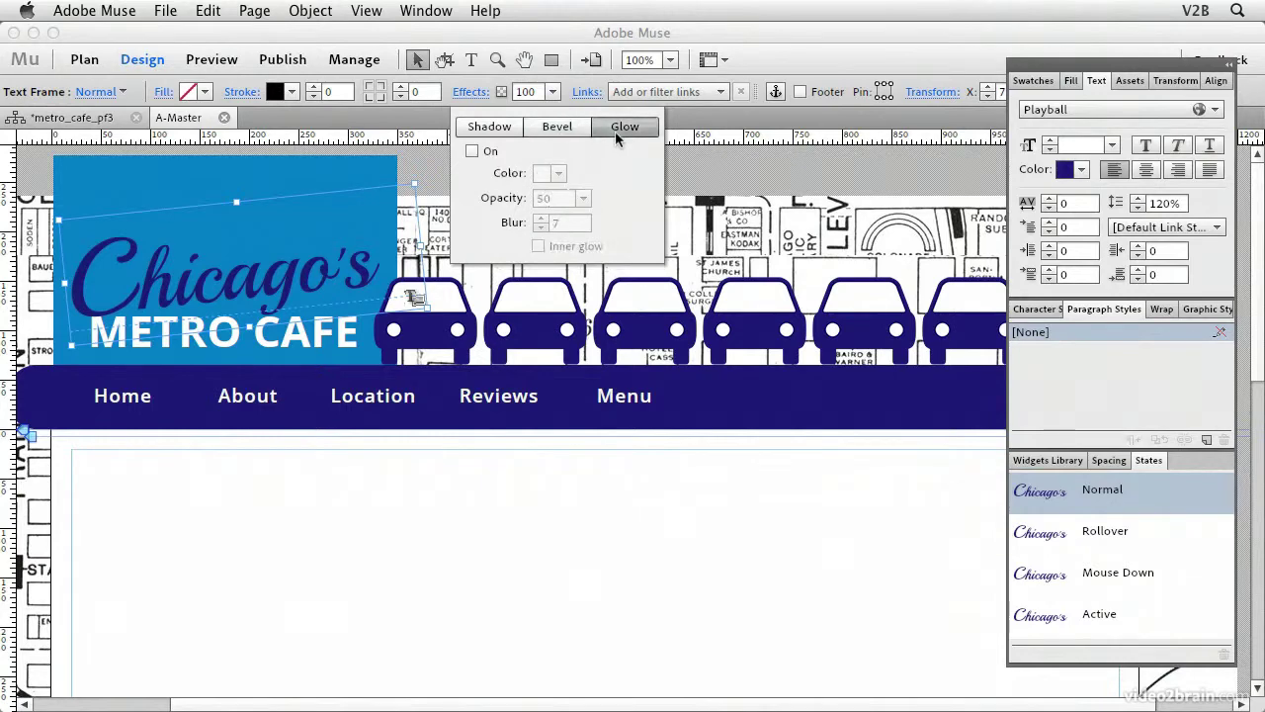
click(473, 153)
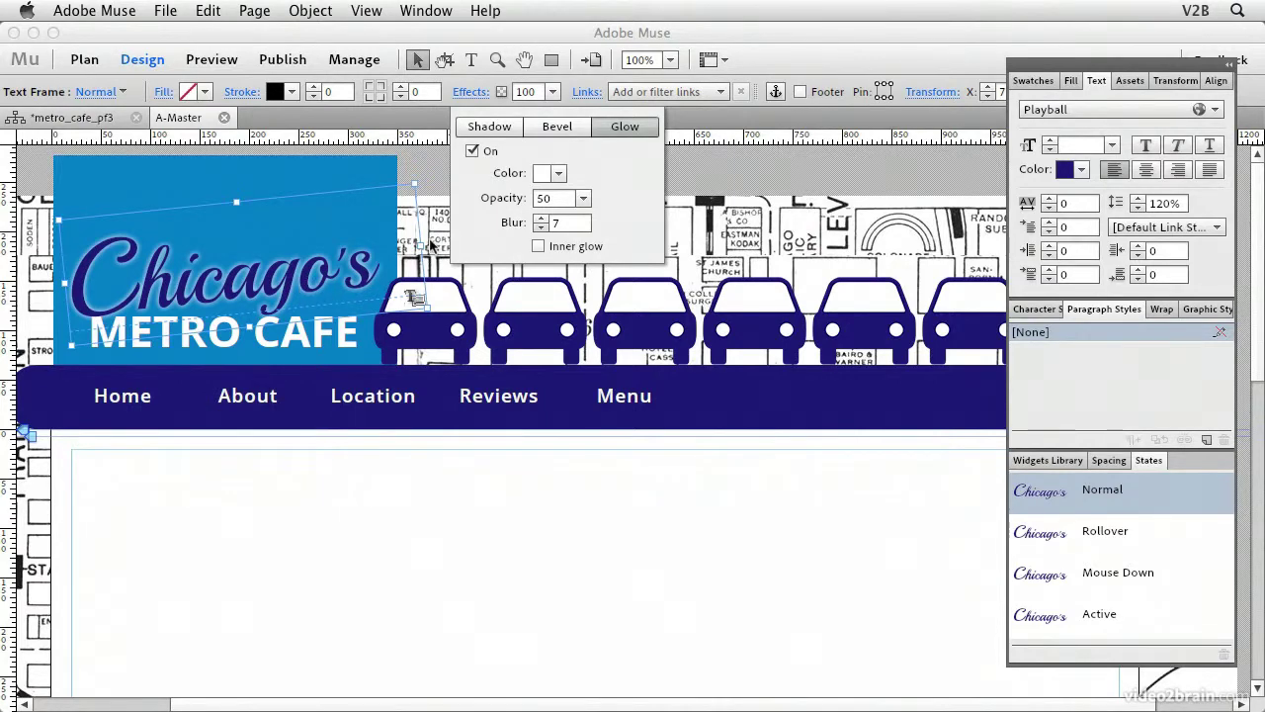
Step: Set the glow opacity to 67
click(585, 201)
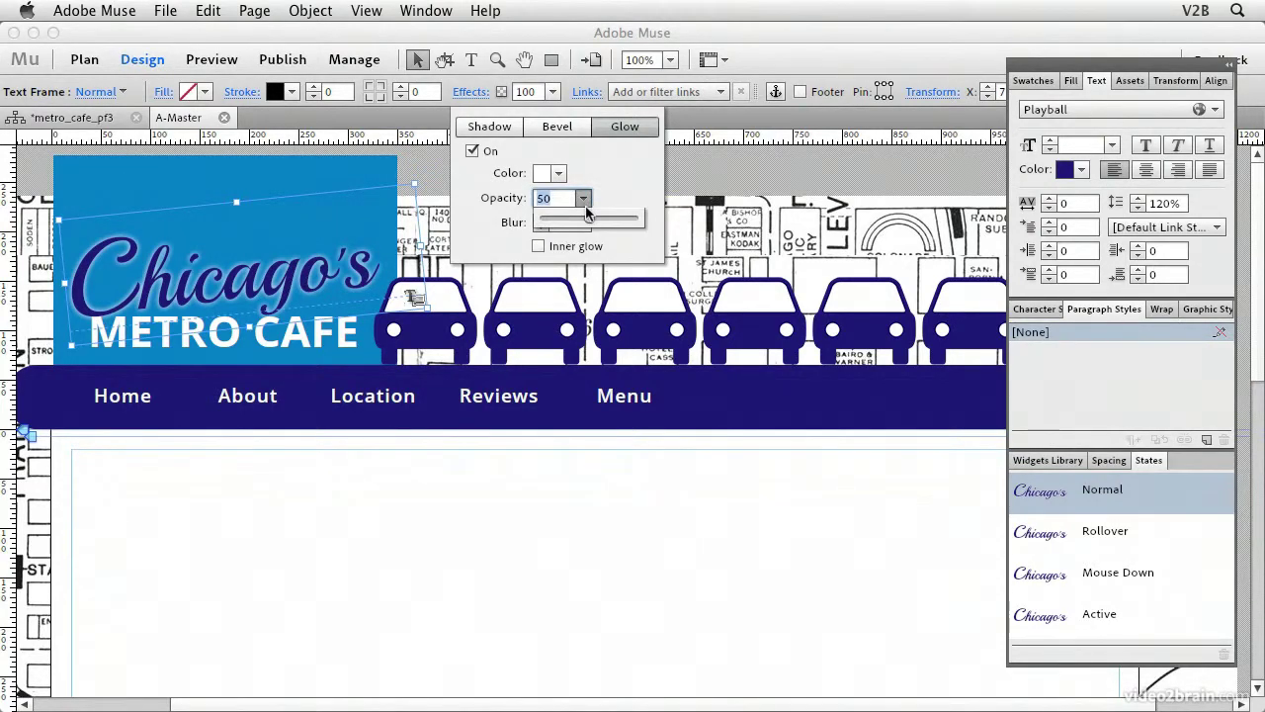
mouse_move(591, 220)
mouse_down()
mouse_move(568, 221)
mouse_move(595, 222)
mouse_move(583, 220)
mouse_up()
click(536, 204)
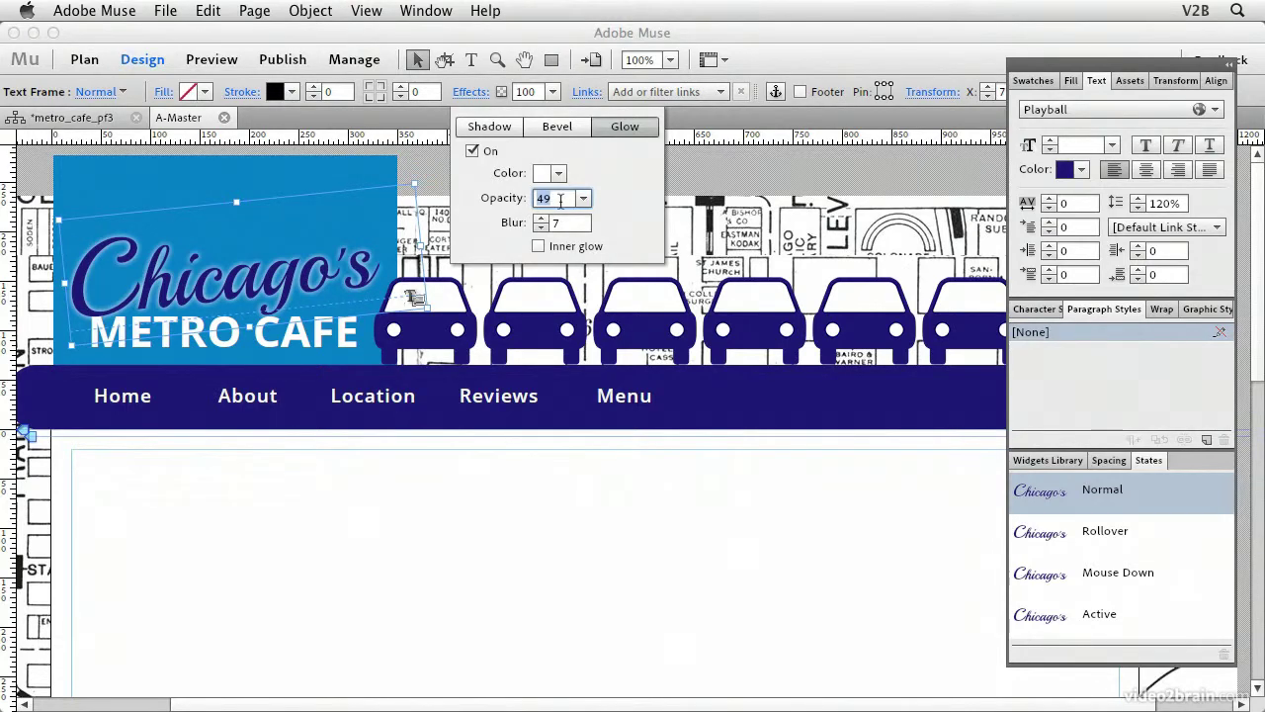
text(67)
key(Return)
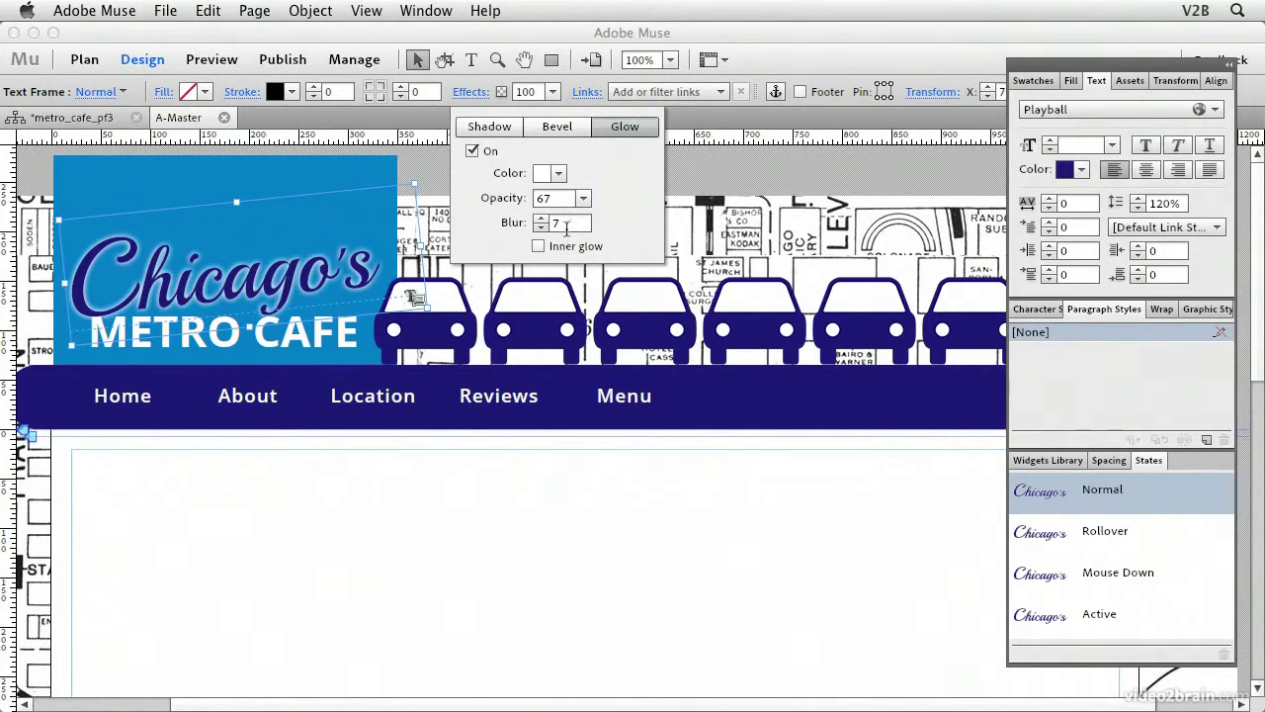
Step: Adjust the glow blur, raising it to 13 then bringing it back down near 6
click(540, 221)
click(539, 222)
click(539, 222)
click(540, 222)
click(540, 221)
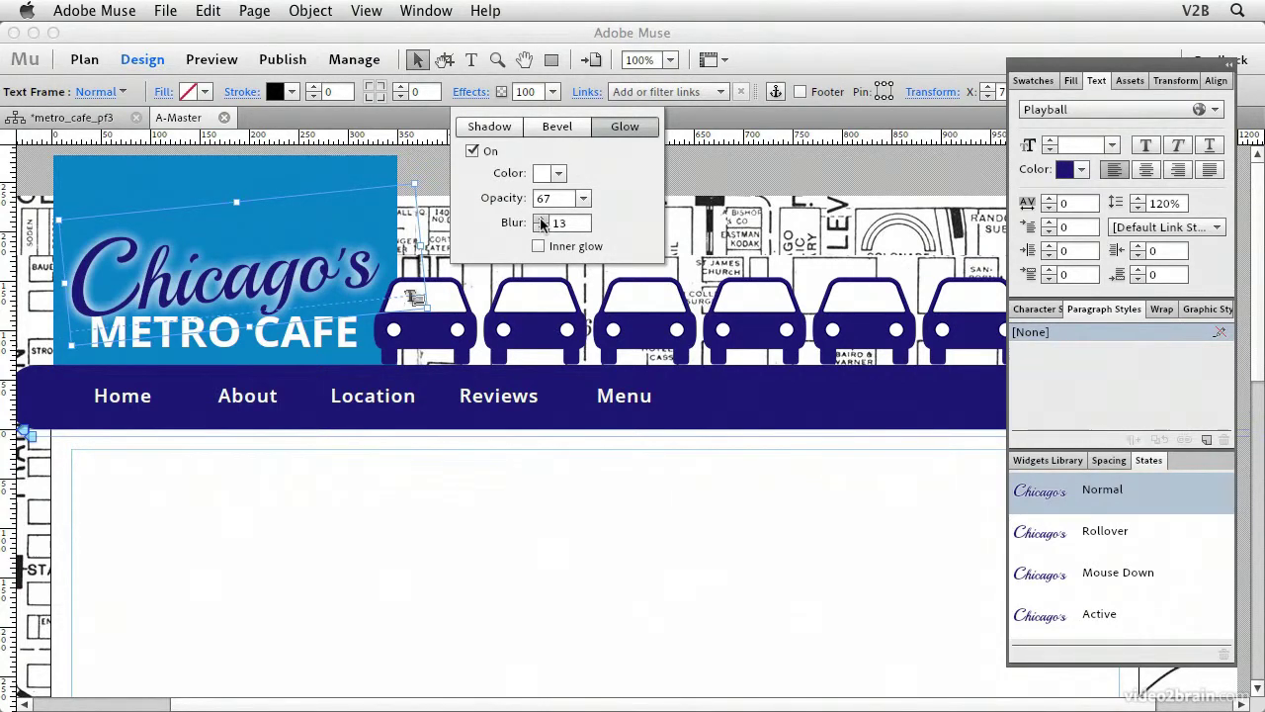
click(540, 227)
click(541, 227)
click(541, 226)
click(541, 226)
click(541, 226)
click(541, 227)
click(539, 227)
click(539, 226)
click(539, 226)
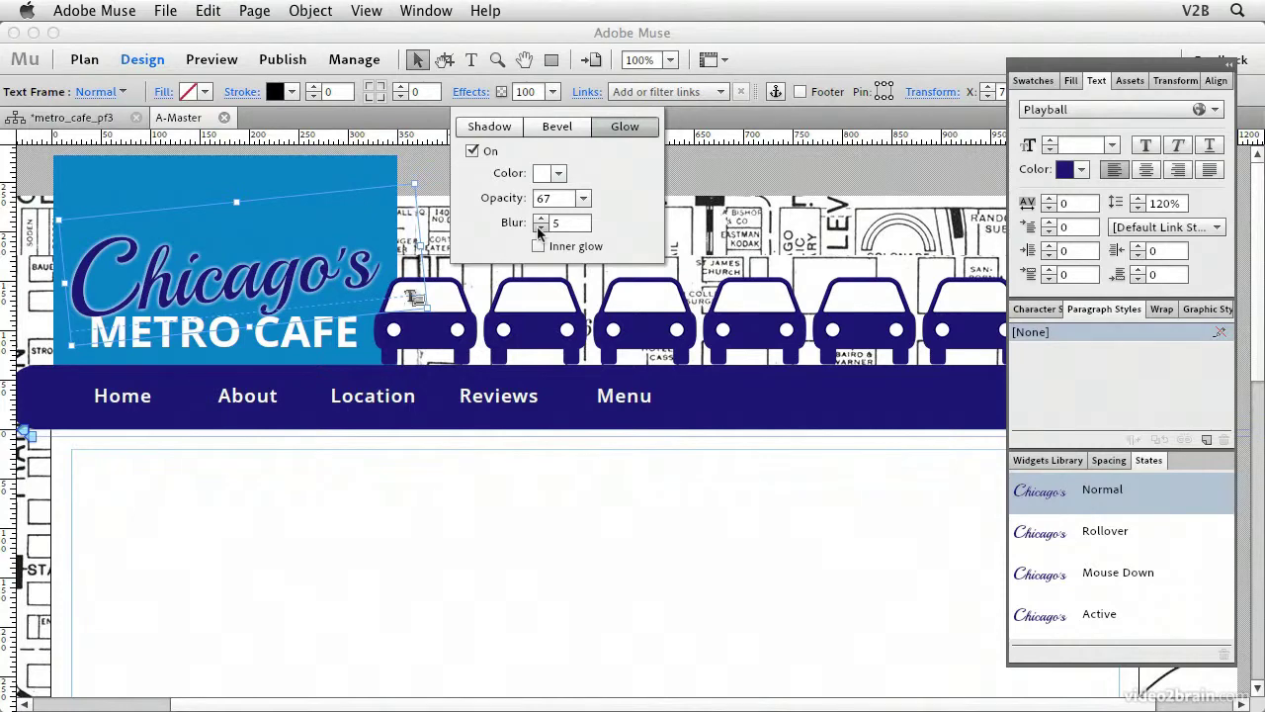
click(539, 226)
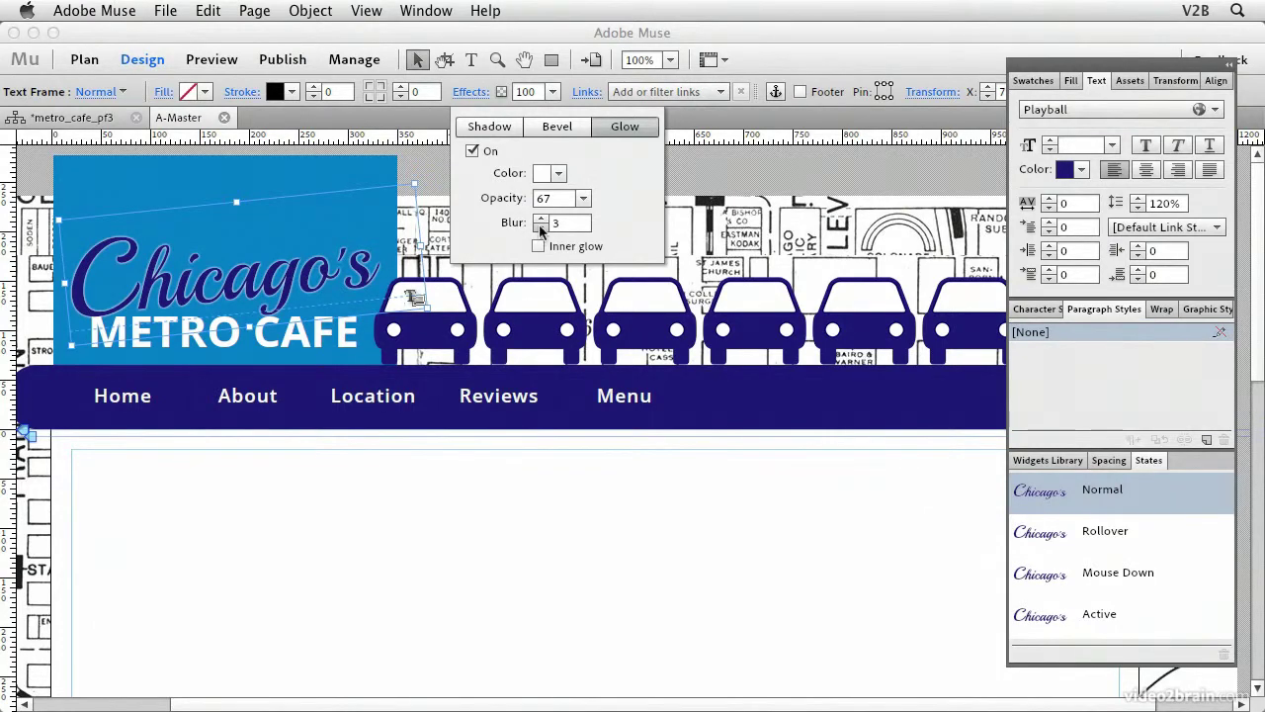
click(540, 227)
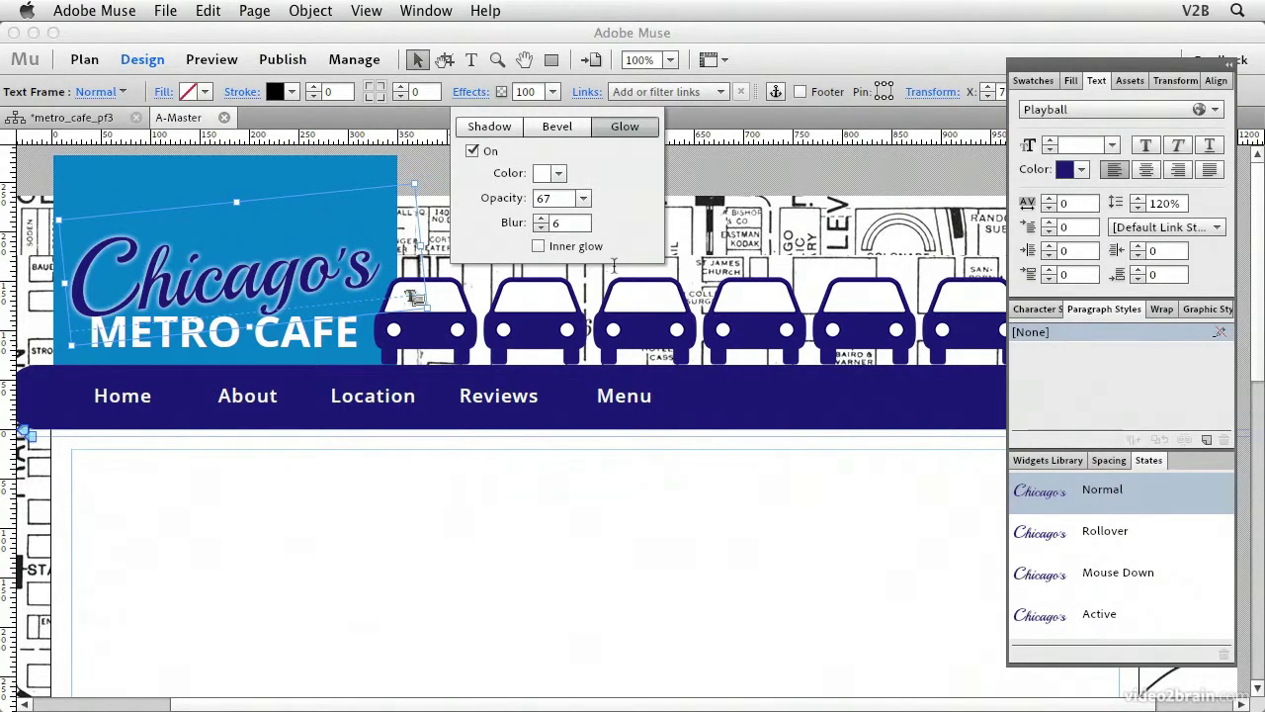
Step: Try an inner glow on Chicago's, then remove it and set the glow blur to 7
click(541, 219)
click(538, 246)
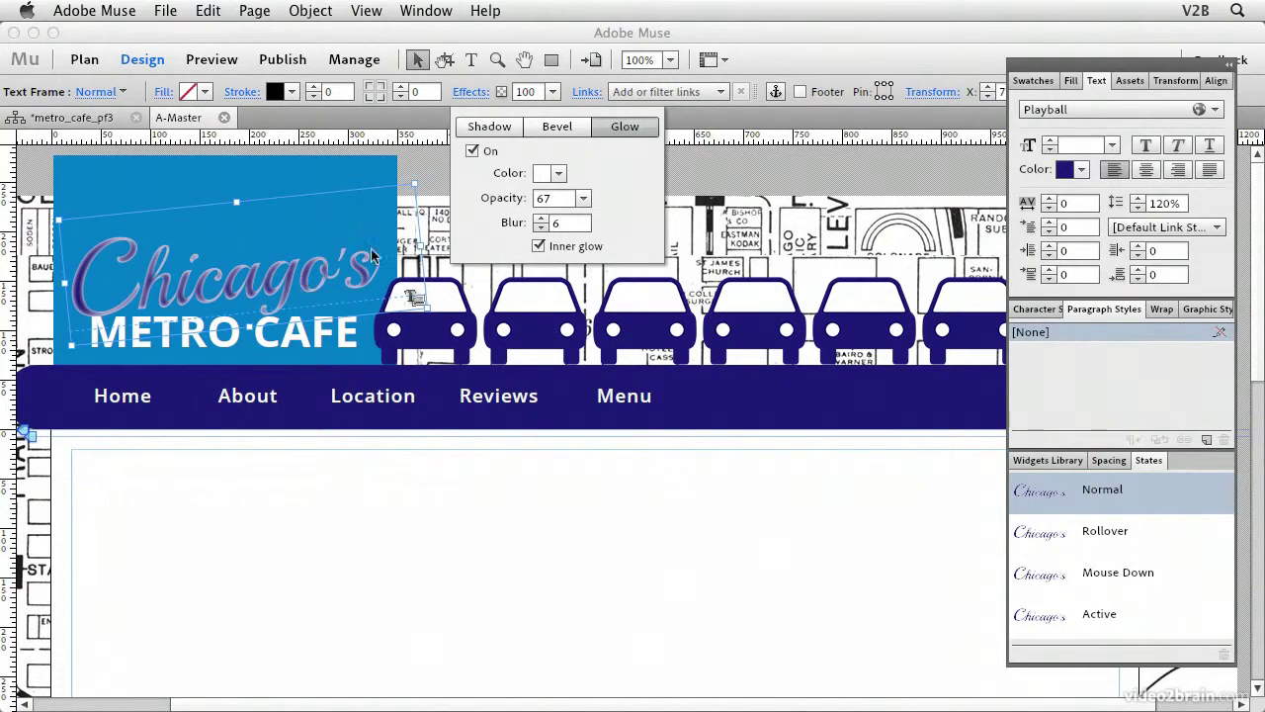
click(540, 226)
click(541, 226)
click(540, 226)
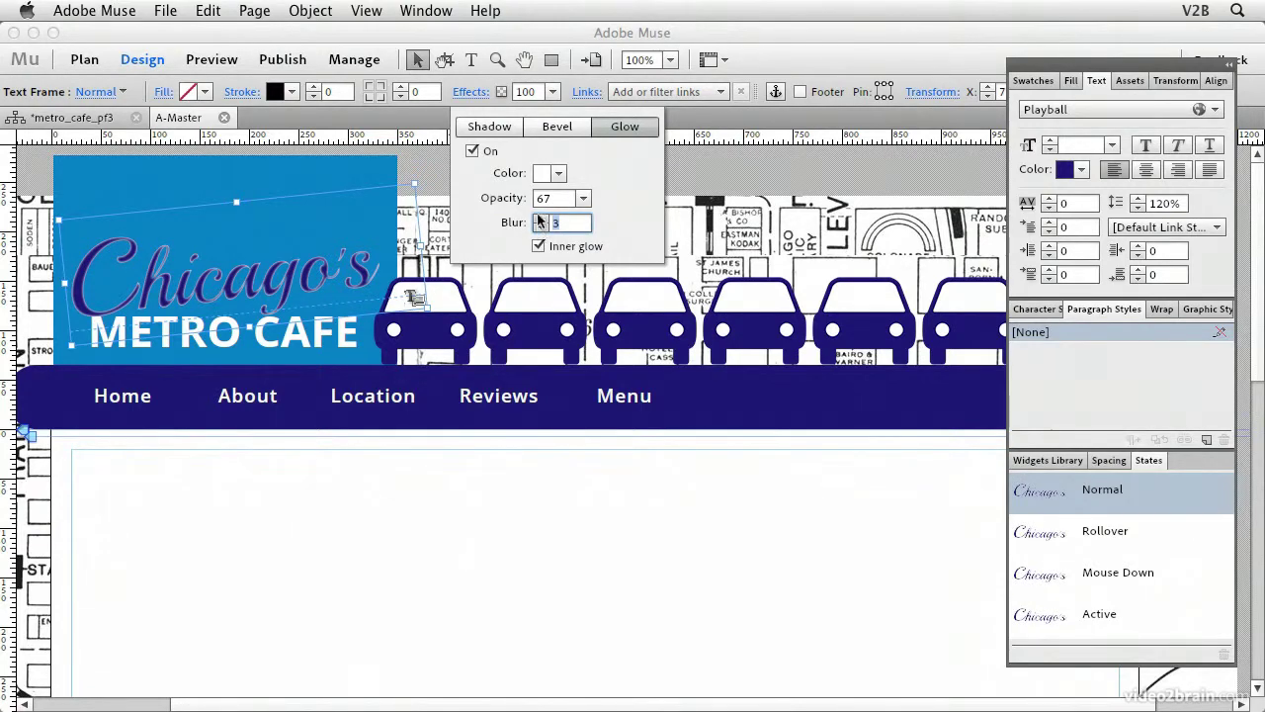
click(540, 219)
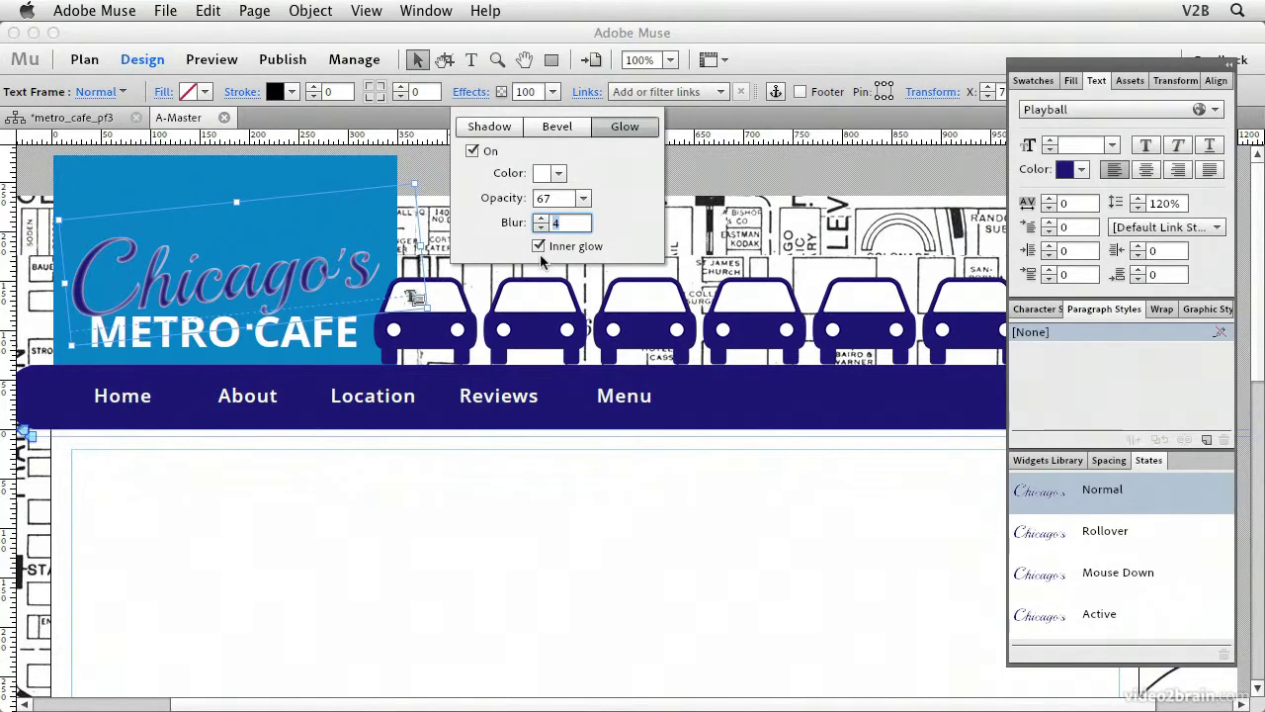
click(537, 246)
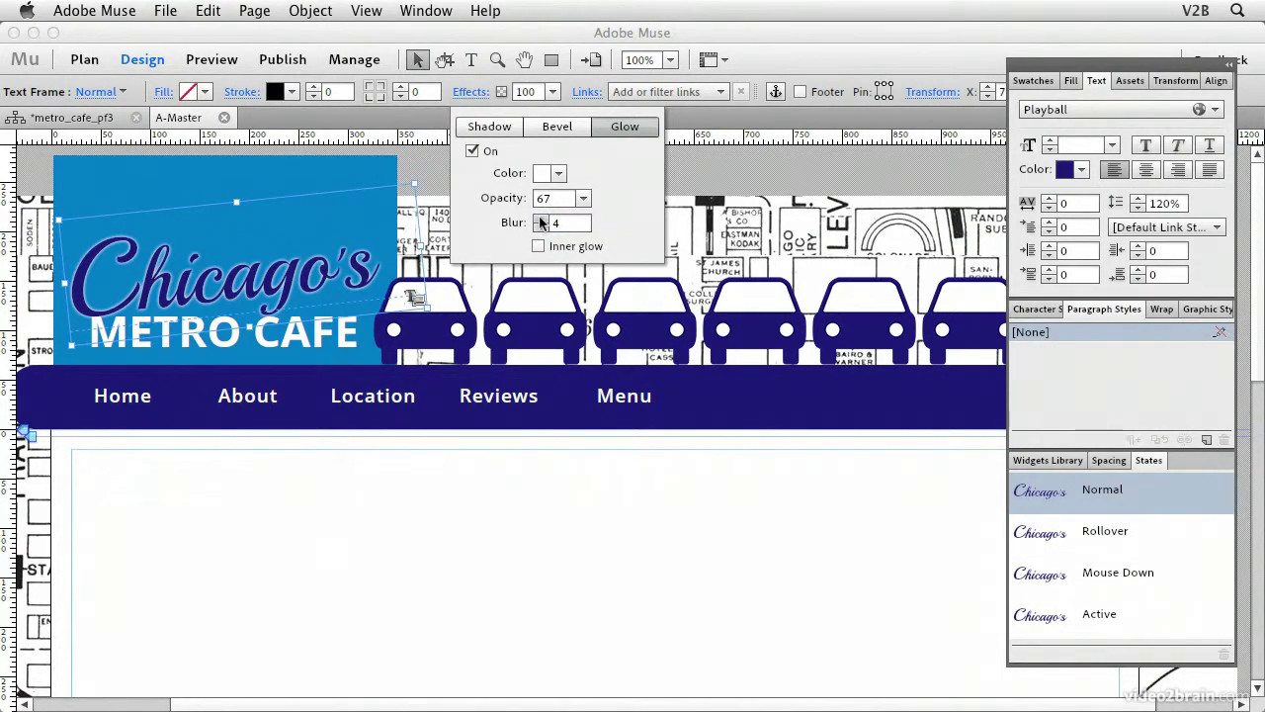
click(541, 219)
click(541, 219)
click(540, 220)
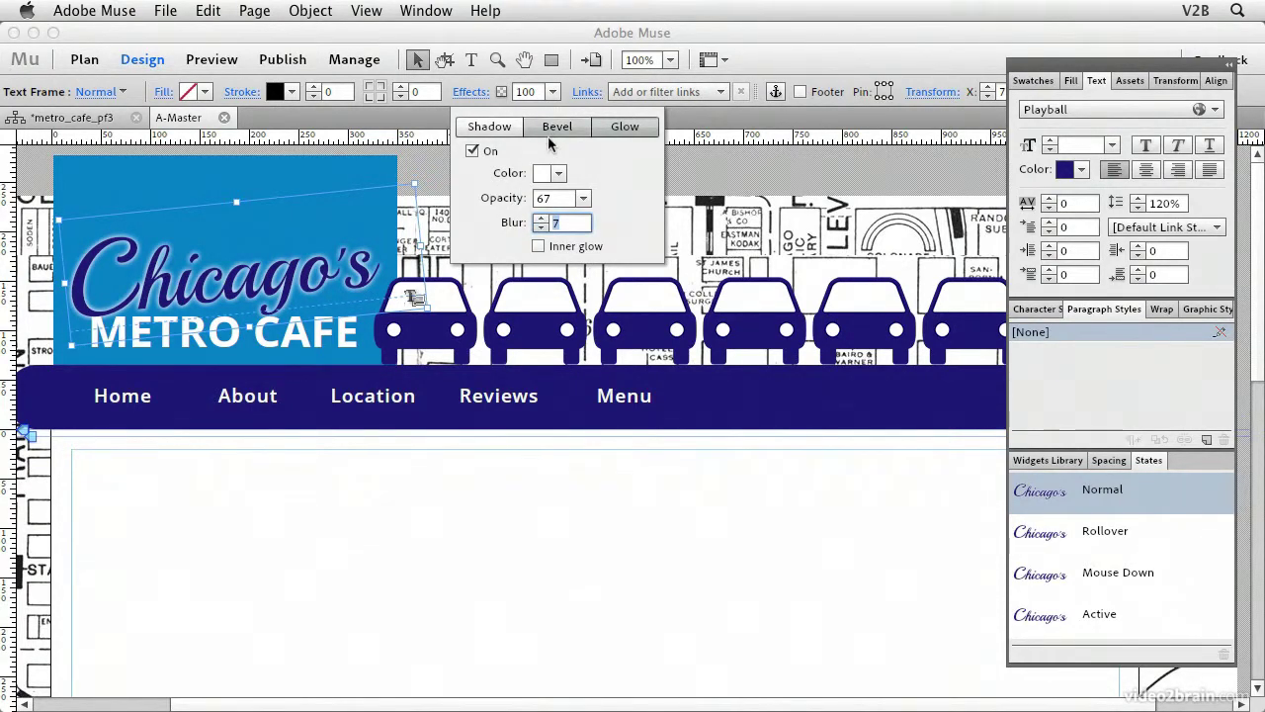
Step: Re-enable the drop shadow, try and then remove a bevel, and switch off the glow
click(506, 132)
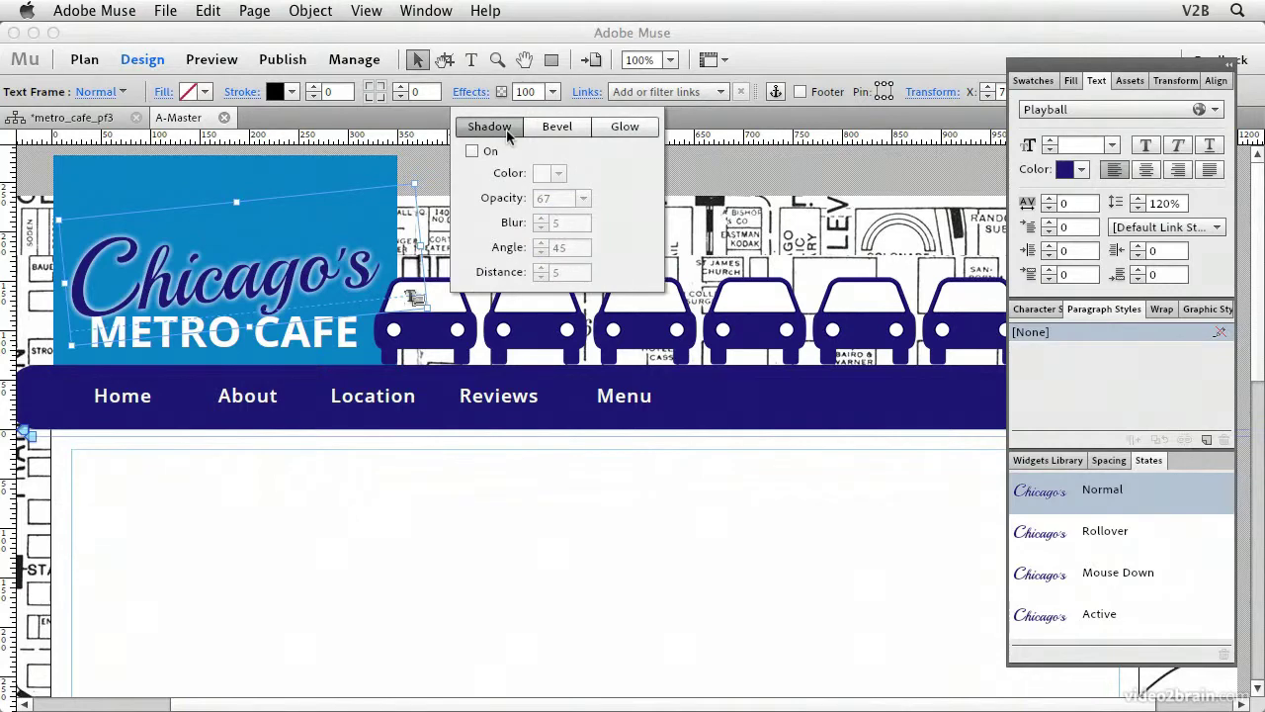
click(472, 152)
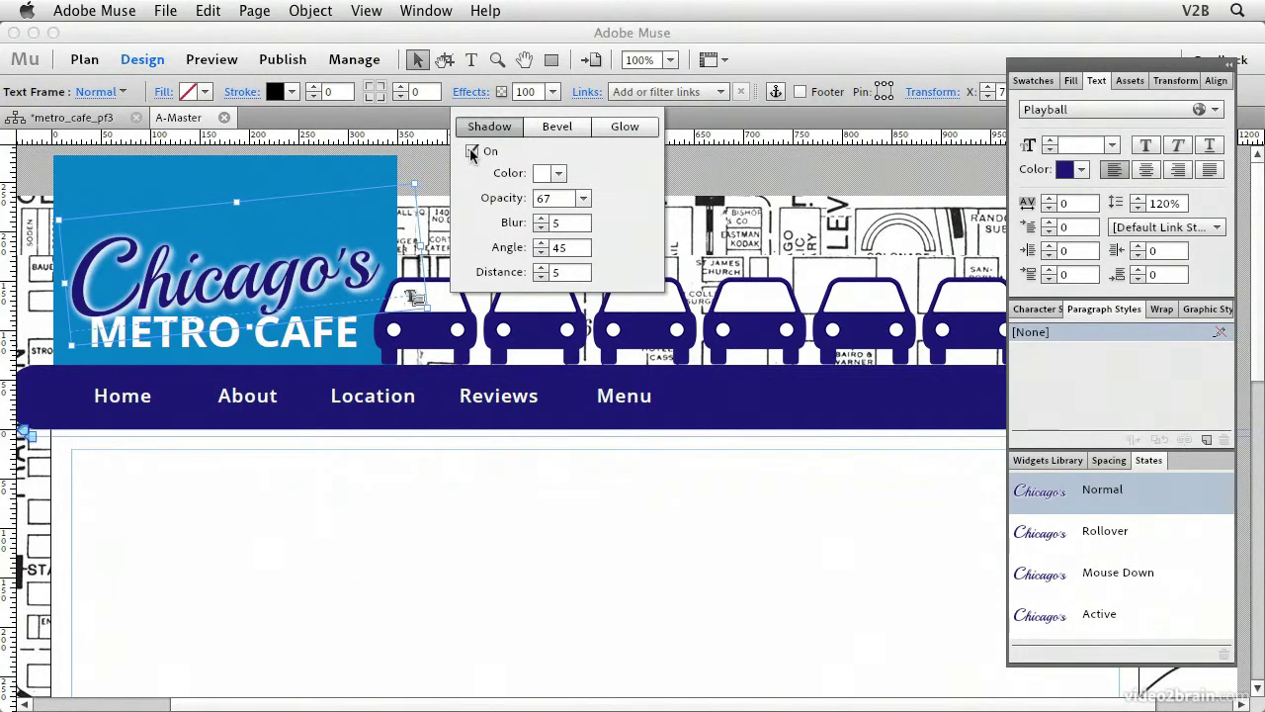
click(550, 129)
click(473, 151)
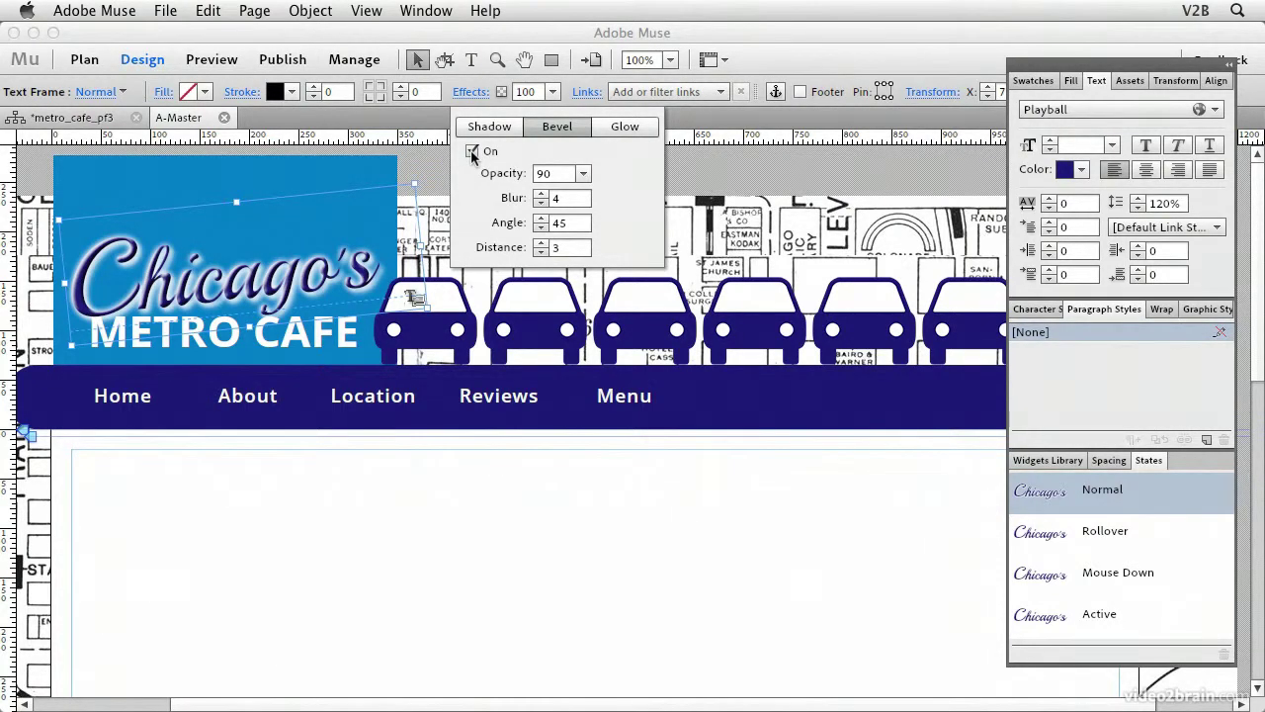
click(471, 152)
click(472, 150)
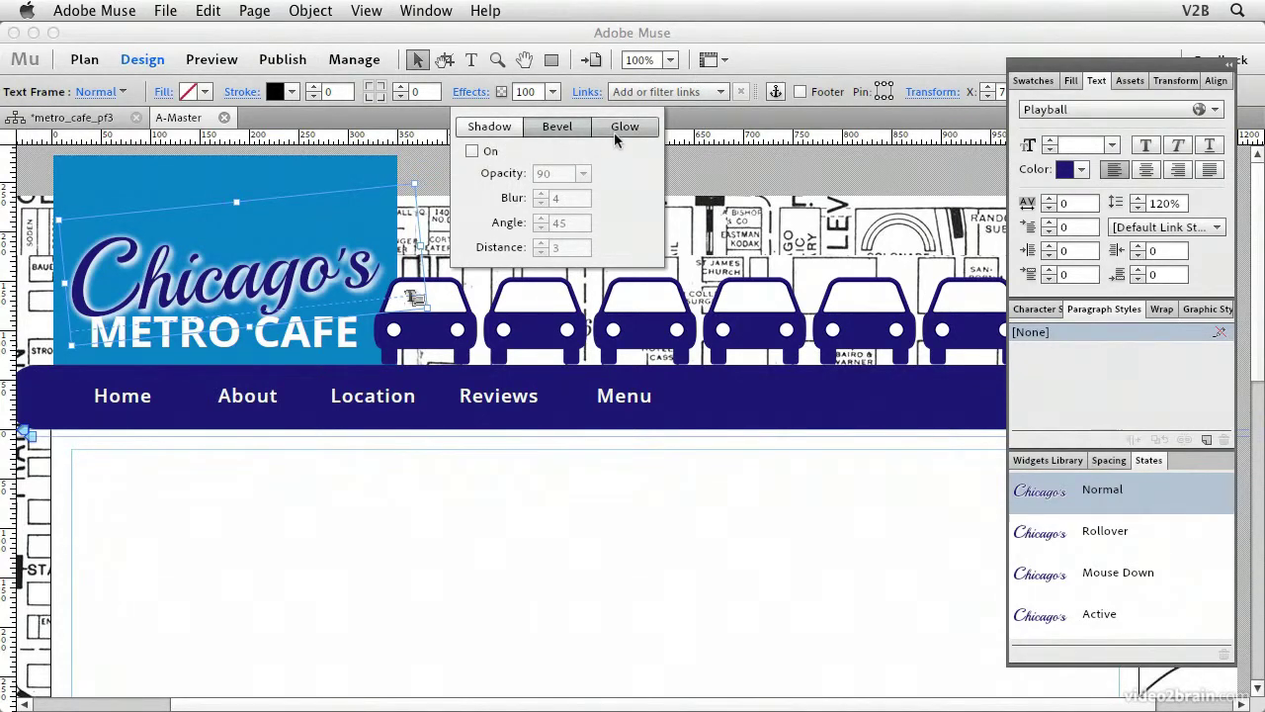
click(614, 129)
click(471, 151)
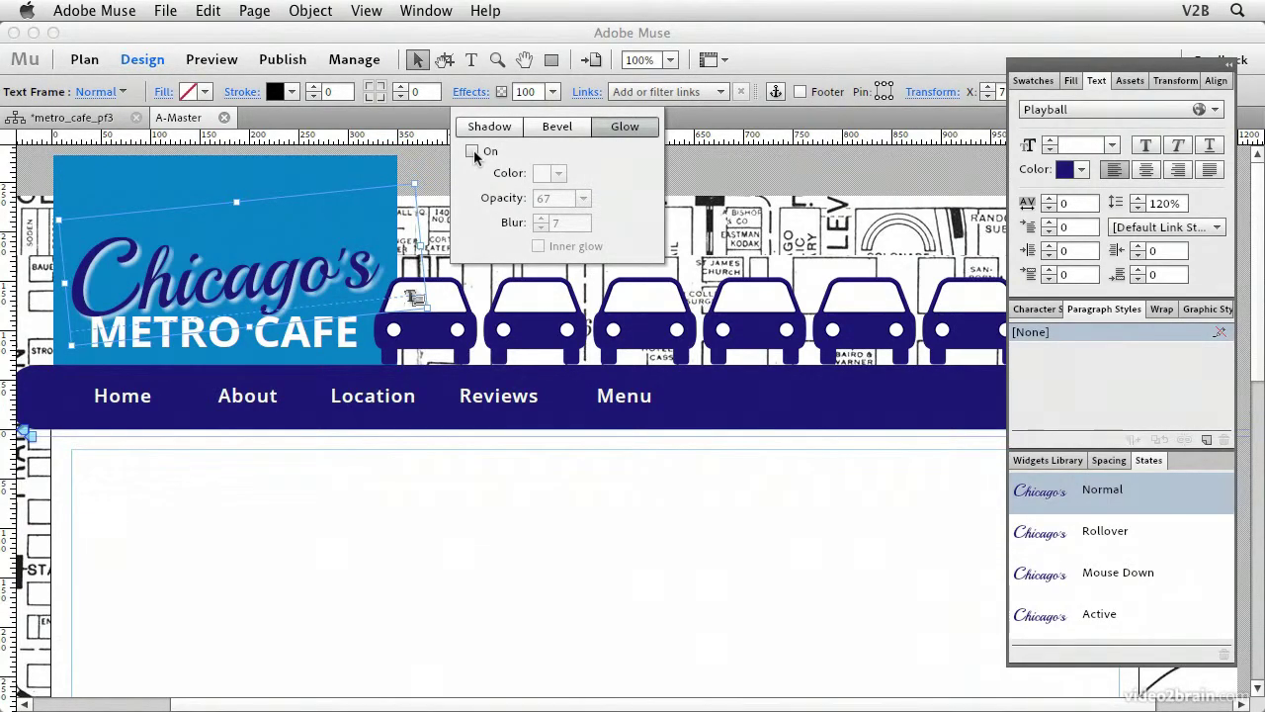
Step: Close the Effects options and select part of the word Chicago's with the Text tool
click(473, 91)
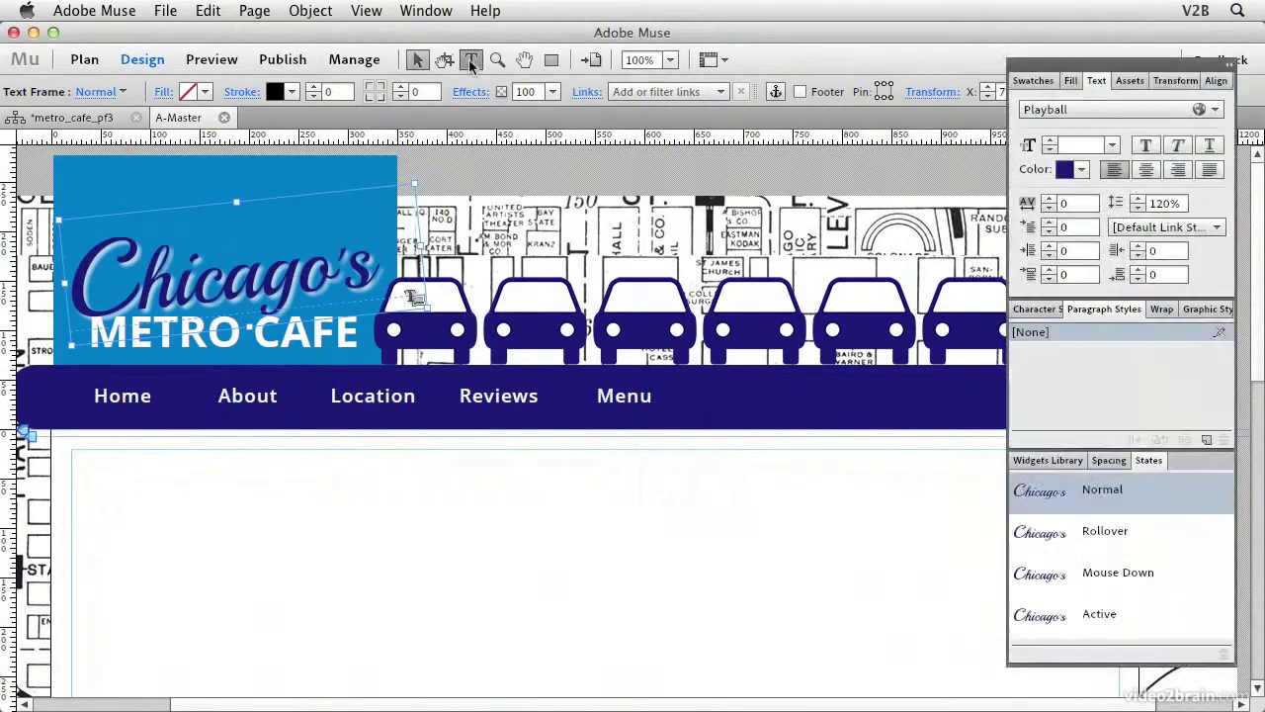
click(470, 61)
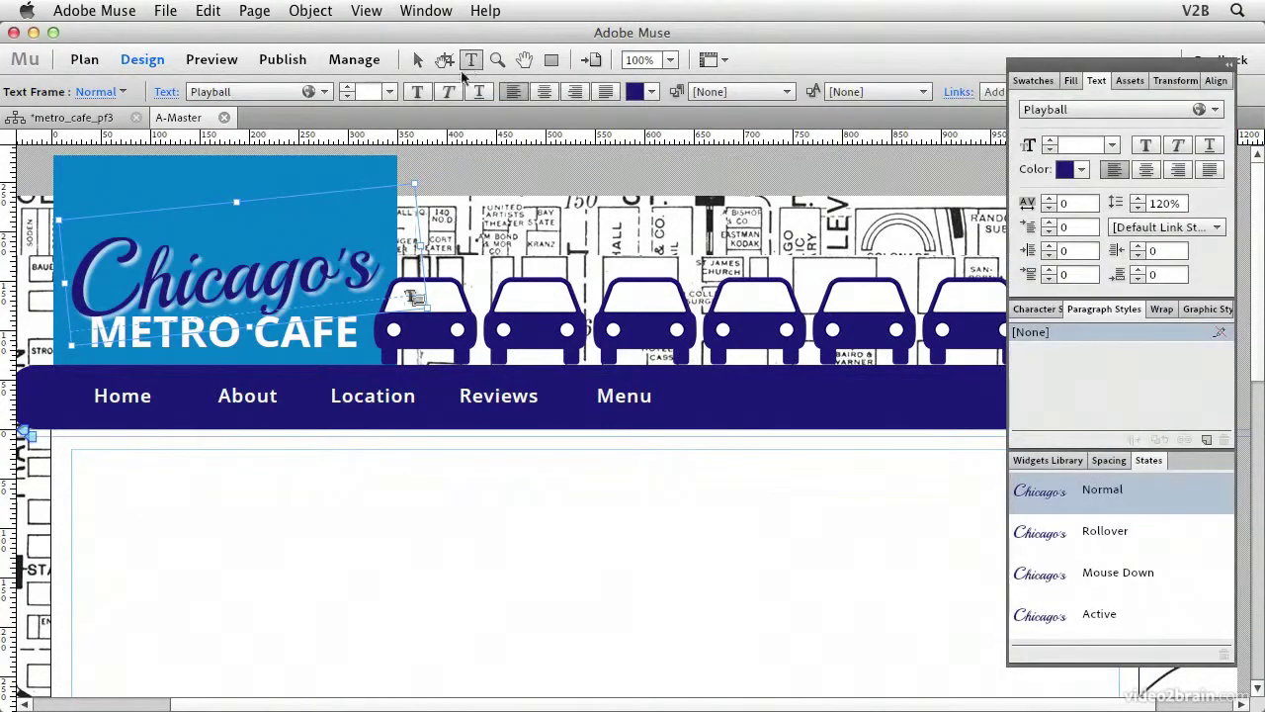
click(330, 271)
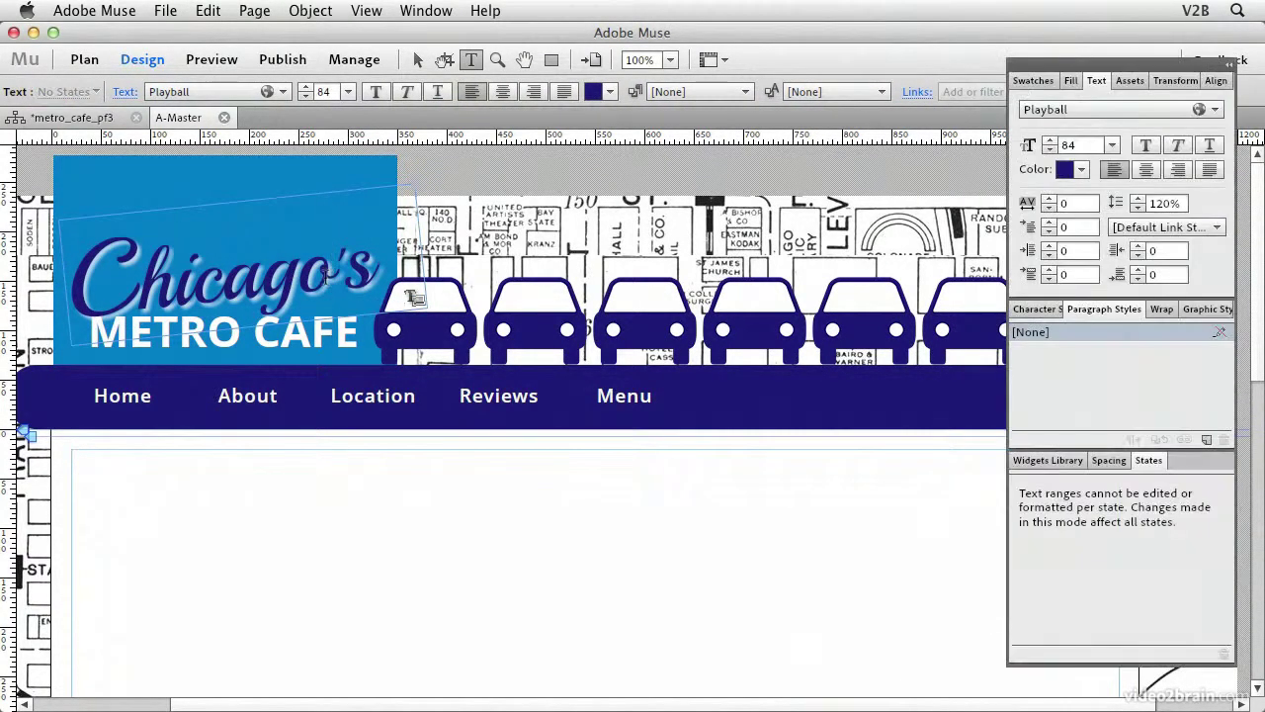
drag(330, 272, 253, 289)
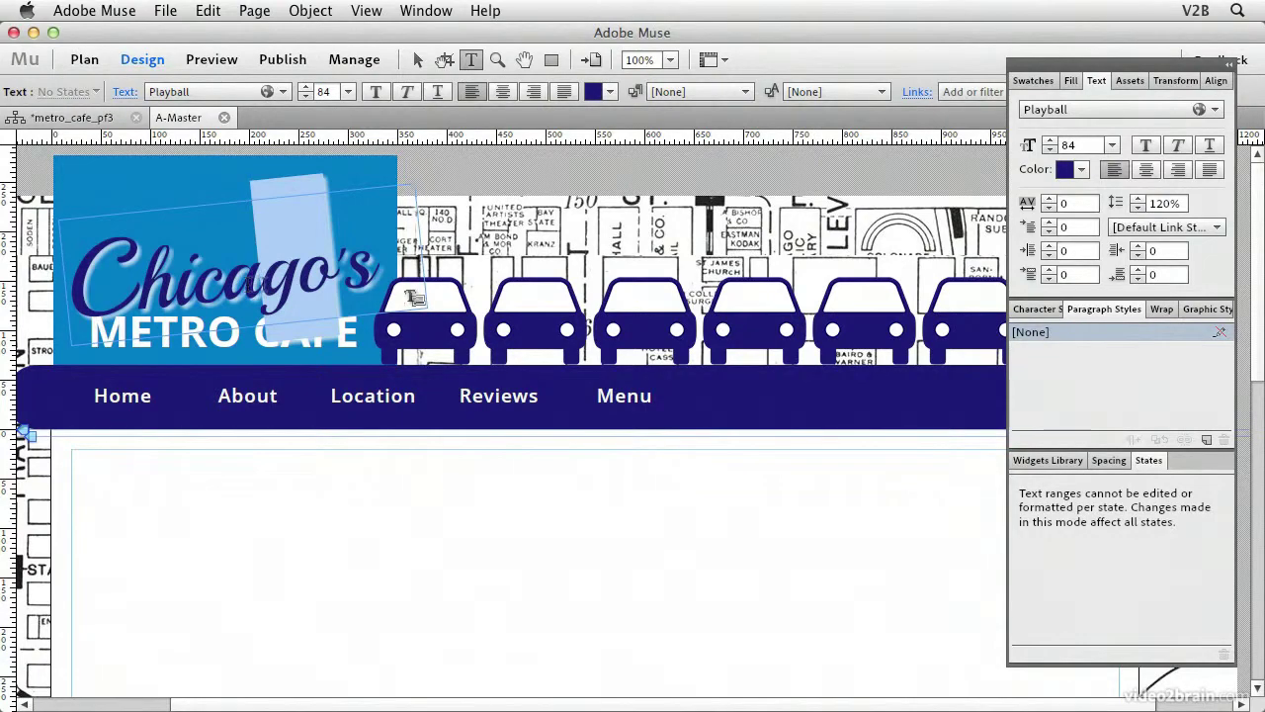